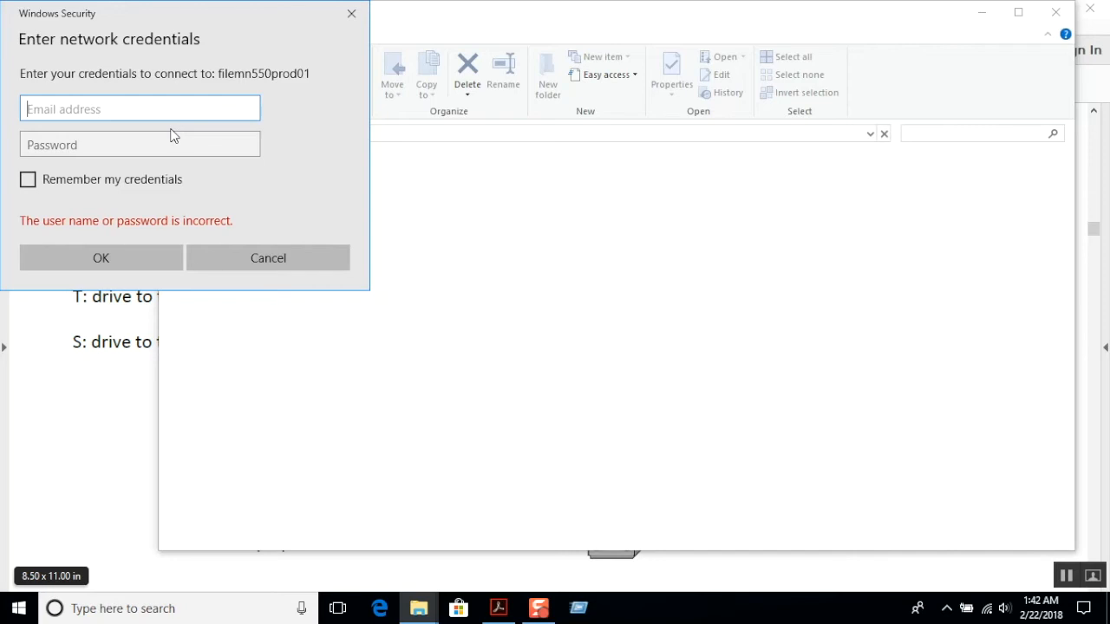
Enter the trainee's user name with the transcendit domain in the network credentials for filemn550prod01.
{"action": "type", "text": "transcendit\\"}
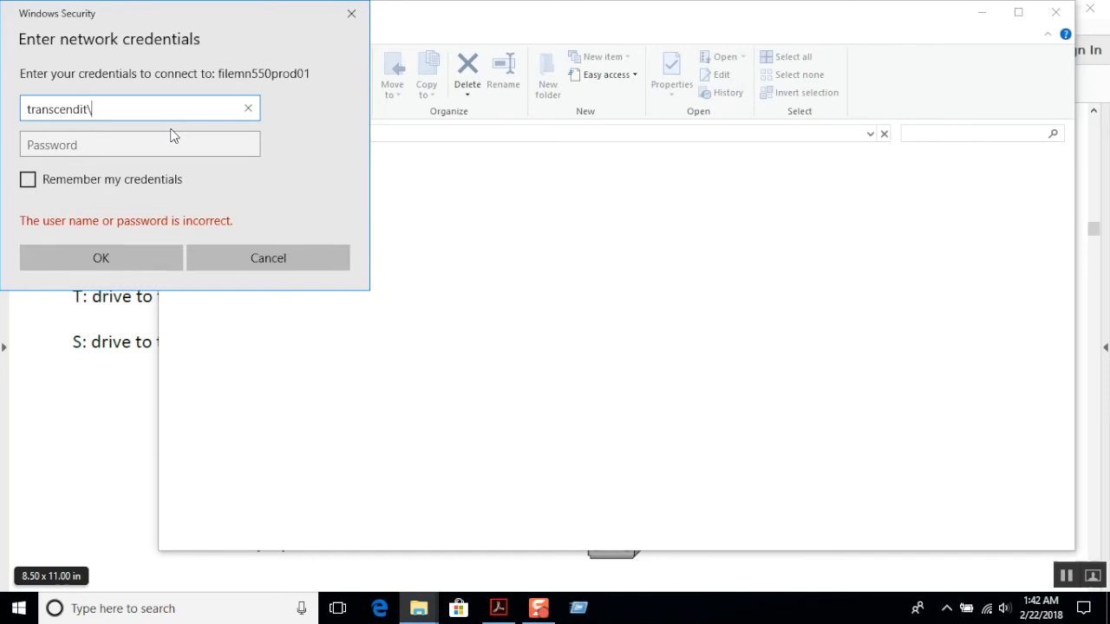
{"action": "type", "text": "ted.trainee3"}
{"action": "key", "text": "BackSpace"}
{"action": "key", "text": "BackSpace"}
{"action": "key", "text": "BackSpace"}
{"action": "key", "text": "BackSpace"}
{"action": "key", "text": "BackSpace"}
{"action": "key", "text": "BackSpace"}
{"action": "key", "text": "BackSpace"}
{"action": "key", "text": "BackSpace"}
{"action": "key", "text": "BackSpace"}
{"action": "key", "text": "BackSpace"}
{"action": "key", "text": "BackSpace"}
{"action": "key", "text": "BackSpace"}
{"action": "type", "text": "ted.trainee"}
Enter the account password and submit the credentials to connect to filemn550prod01.
{"action": "key", "text": "Tab"}
{"action": "type", "text": "**********"}
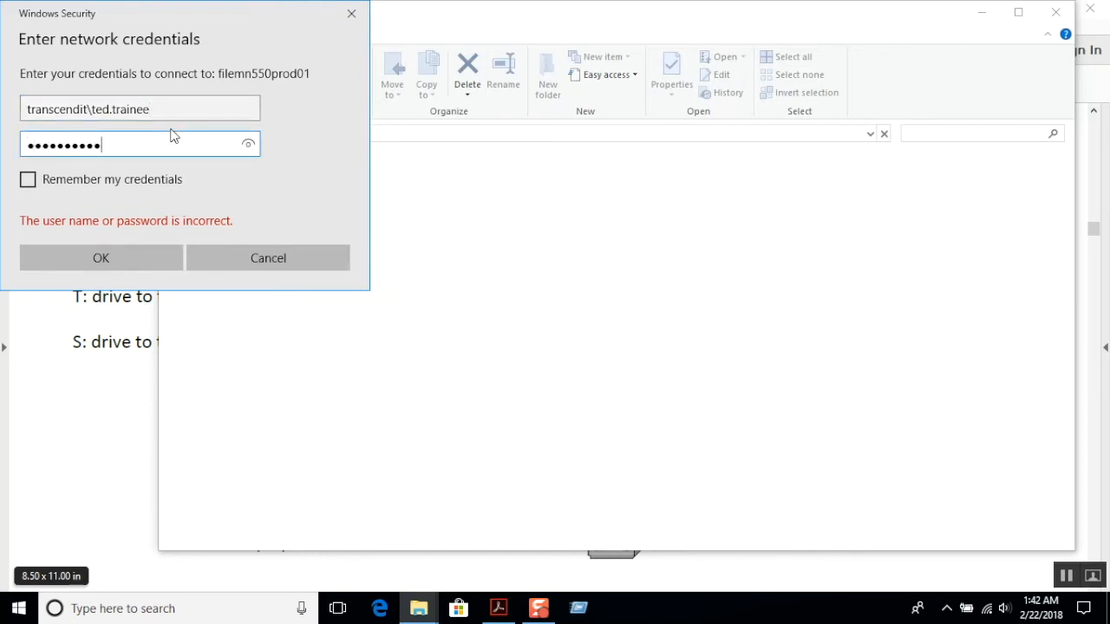
{"action": "left_click", "coordinate": [129, 258]}
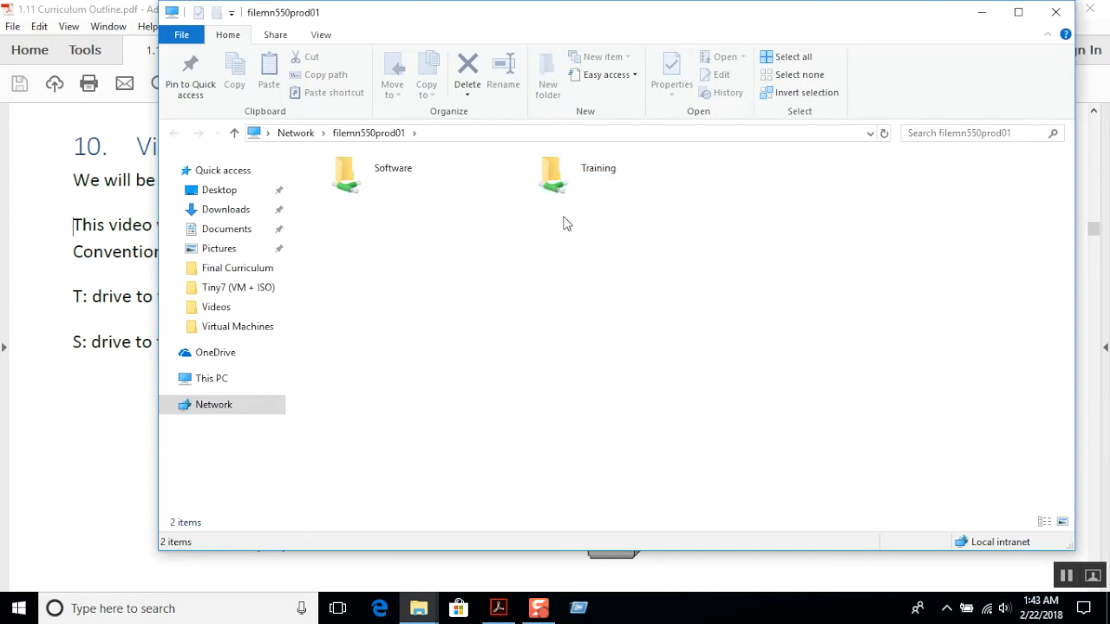
Move the filemn550prod01 window aside so the curriculum outline shows, and open the Training share.
{"action": "left_click_drag", "start_coordinate": [515, 12], "coordinate": [872, 26]}
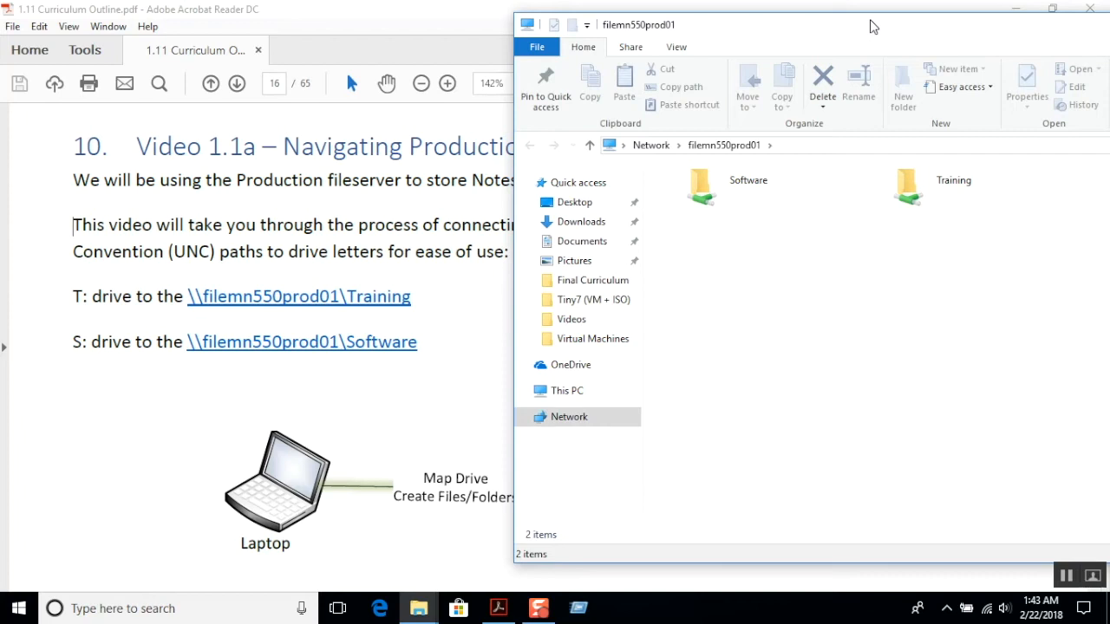
{"action": "left_click_drag", "start_coordinate": [872, 26], "coordinate": [766, 33]}
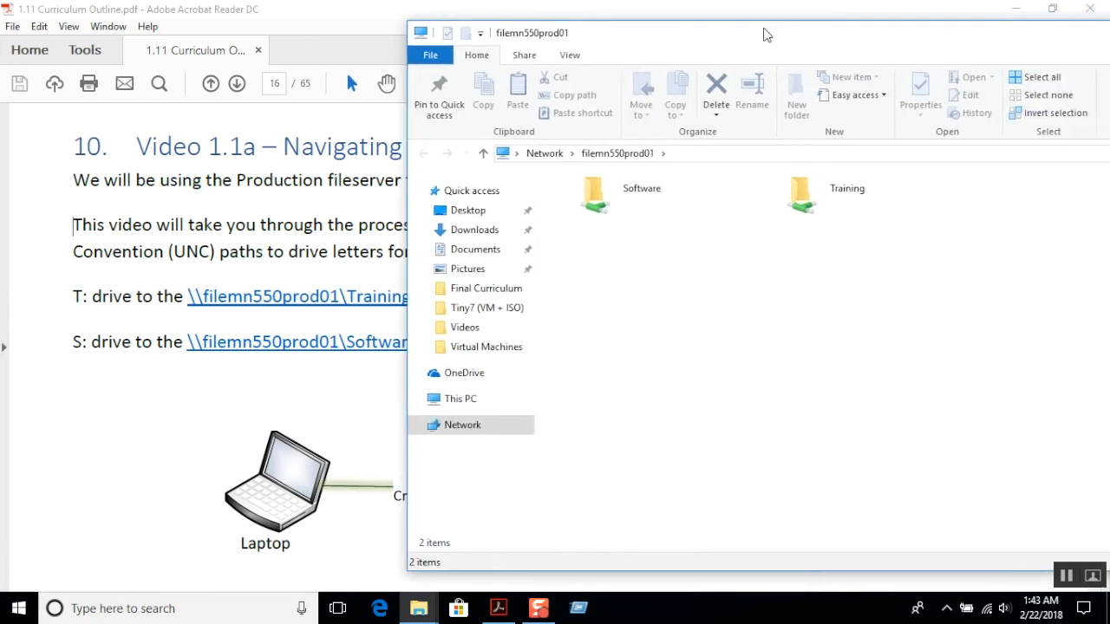
{"action": "double_click", "coordinate": [818, 199]}
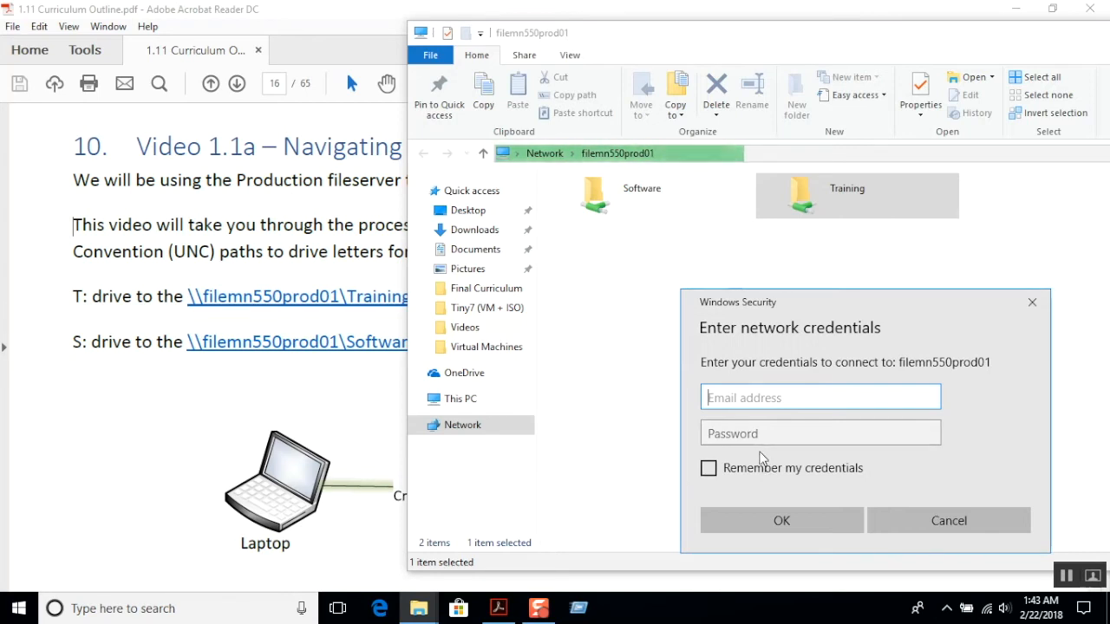
Enter the trainee's user name with the transcendit domain in the credentials for the Training share.
{"action": "type", "text": "tran"}
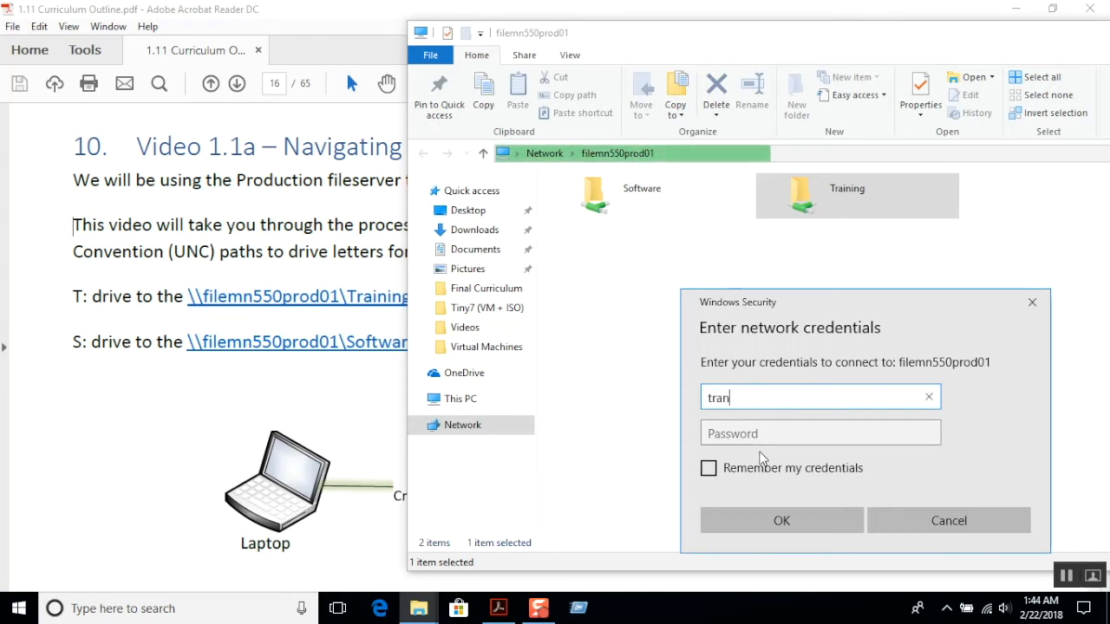
{"action": "type", "text": "scendit"}
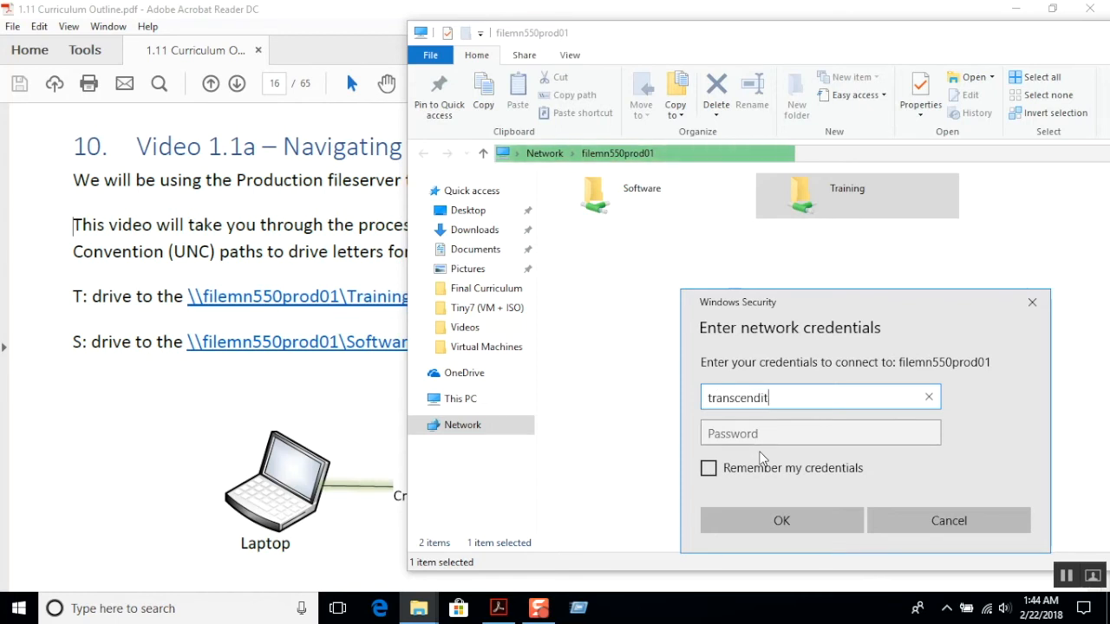
{"action": "type", "text": "\\ted"}
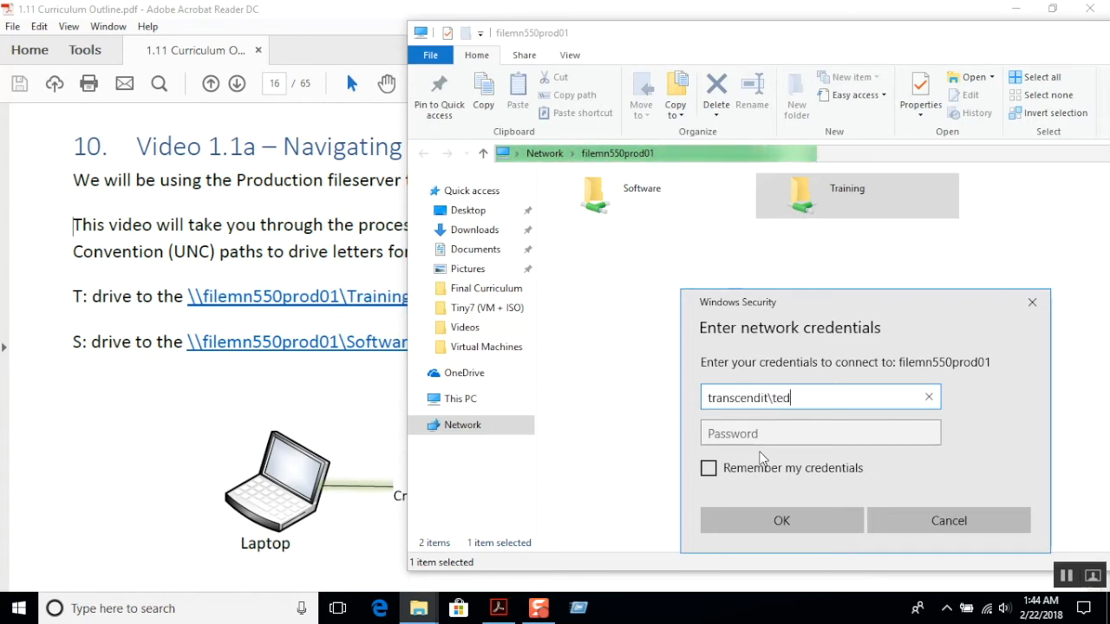
{"action": "type", "text": ".trainee"}
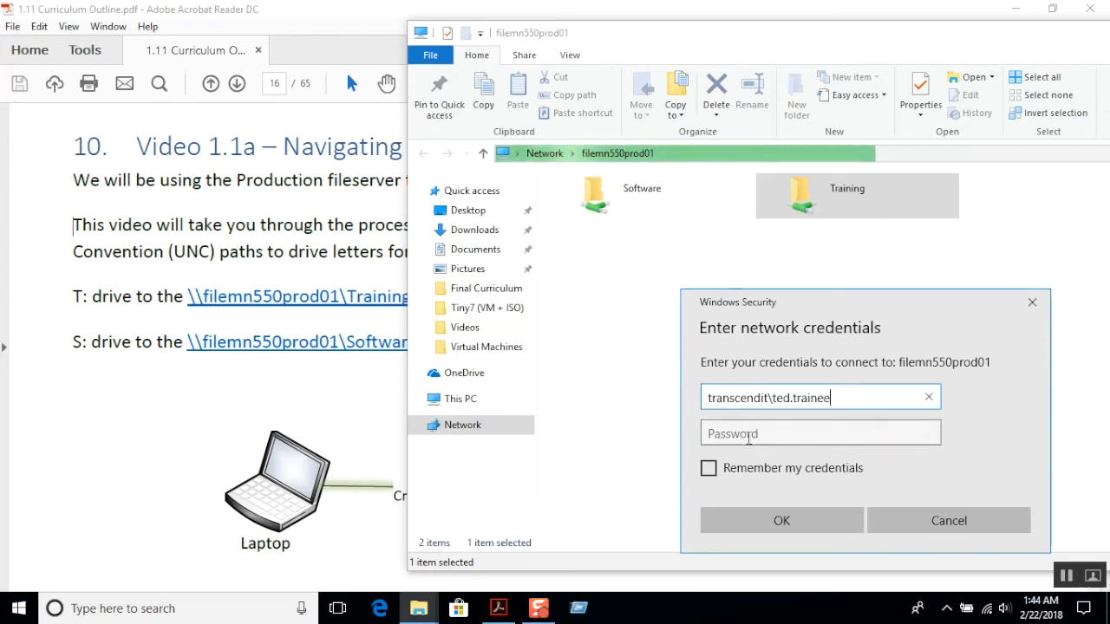
{"action": "left_click_drag", "start_coordinate": [769, 398], "coordinate": [691, 396]}
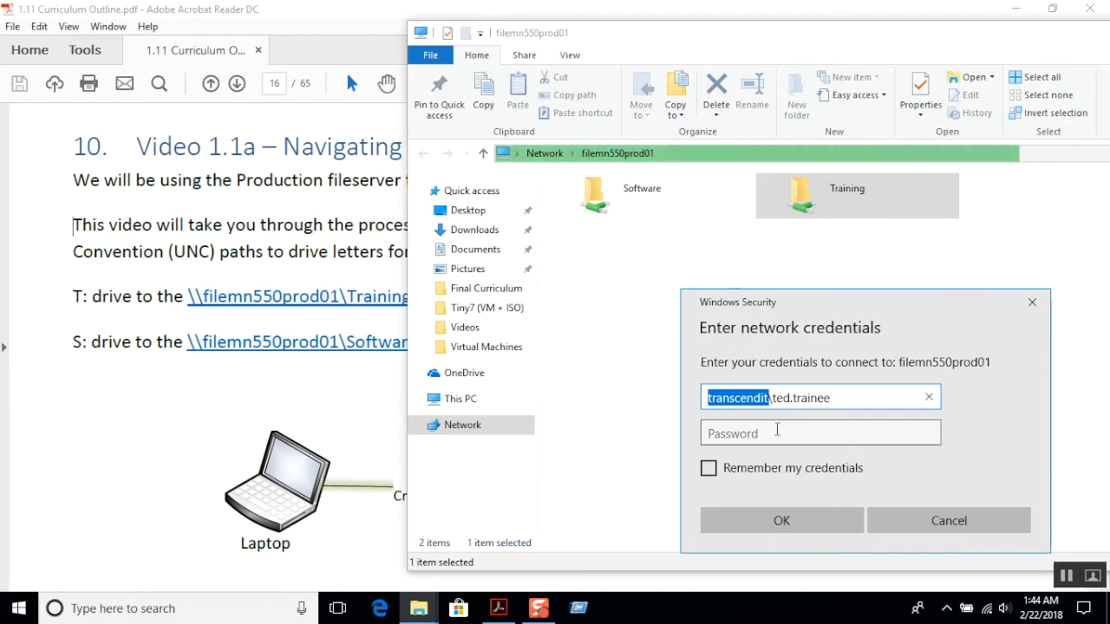
Enter the account password, have the credentials remembered, and submit them to open the Training share.
{"action": "left_click", "coordinate": [777, 435]}
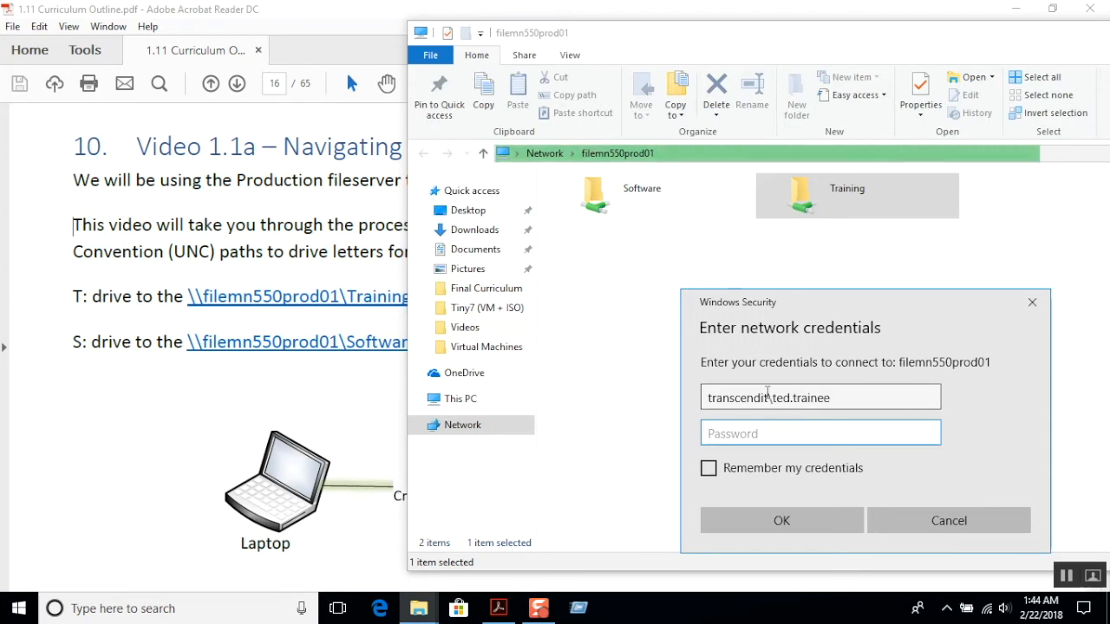
{"action": "type", "text": "****"}
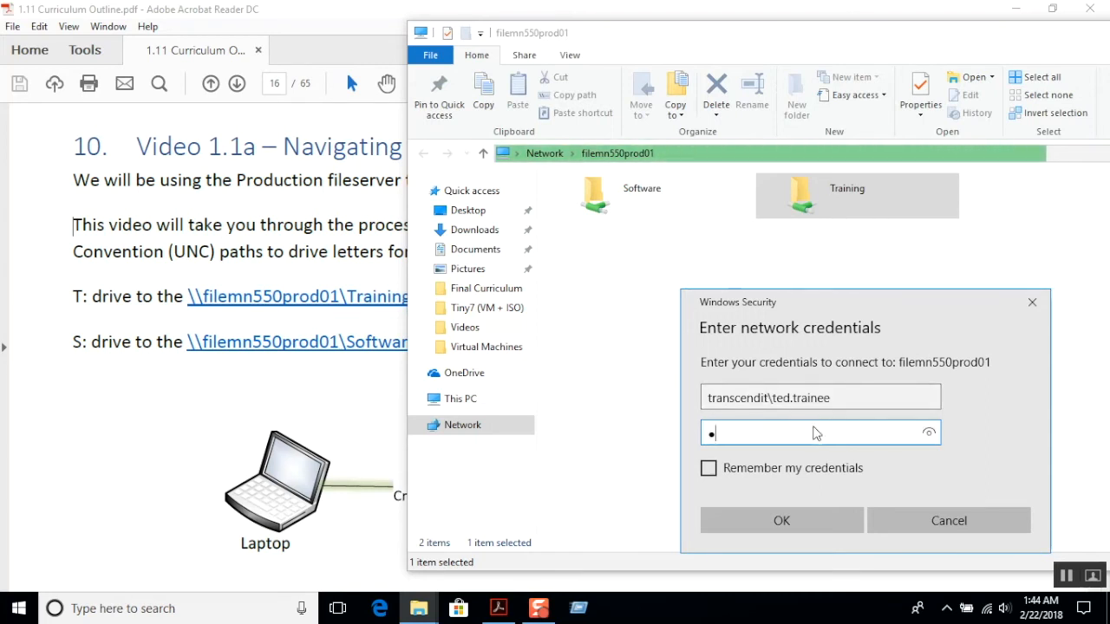
{"action": "type", "text": "*******"}
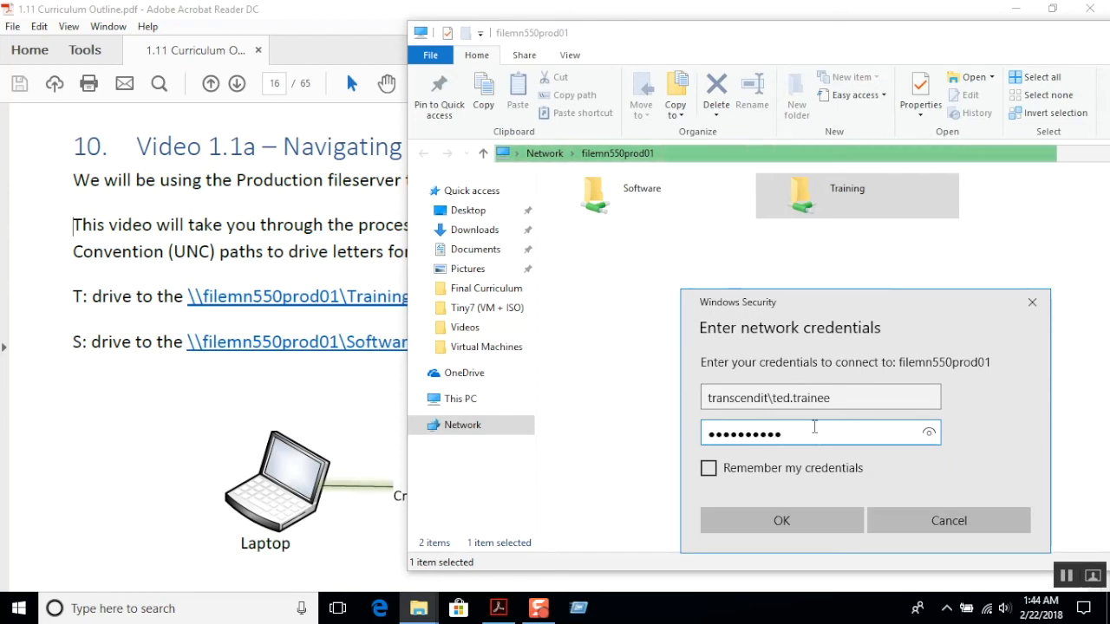
{"action": "left_click", "coordinate": [784, 471]}
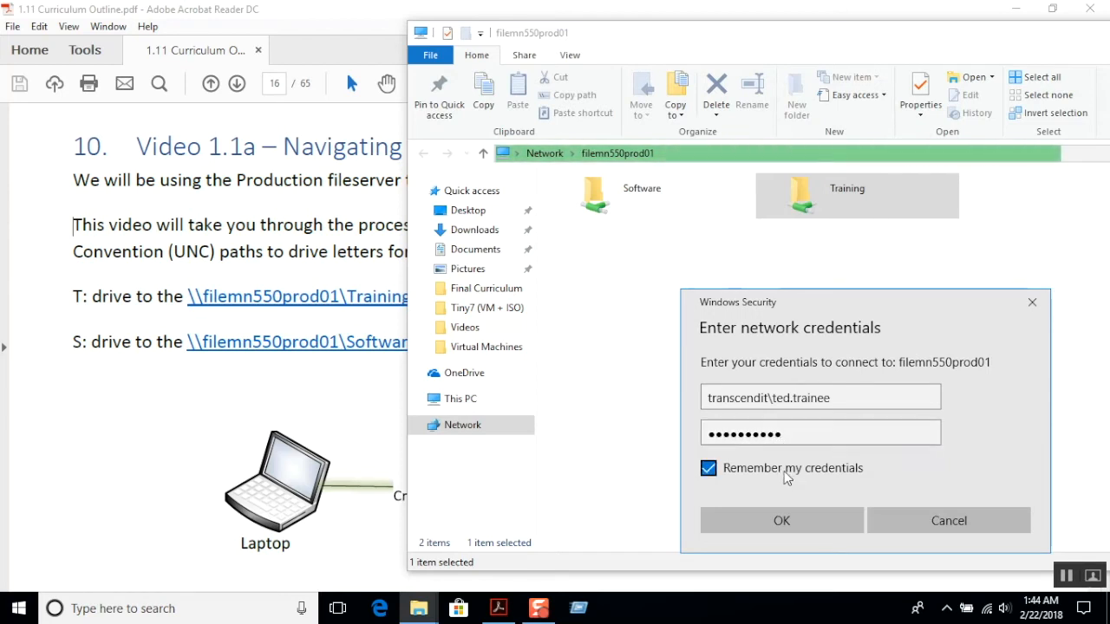
{"action": "left_click", "coordinate": [782, 520]}
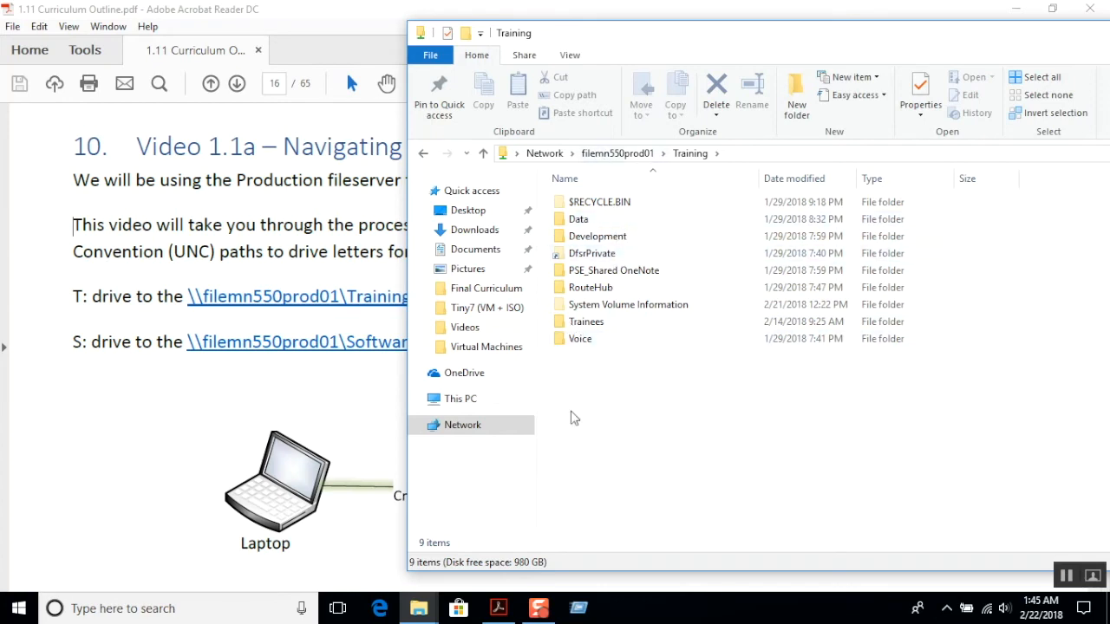
Browse from This PC to the Tax folder inside Desktop\2018, and minimize that window.
{"action": "left_click", "coordinate": [423, 612]}
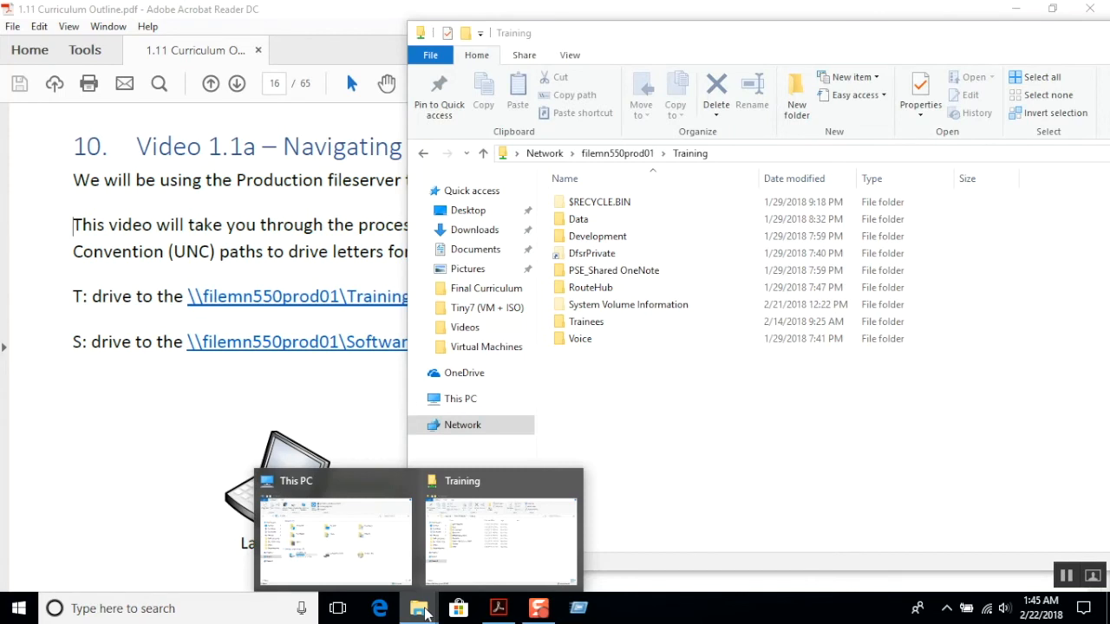
{"action": "left_click", "coordinate": [384, 572]}
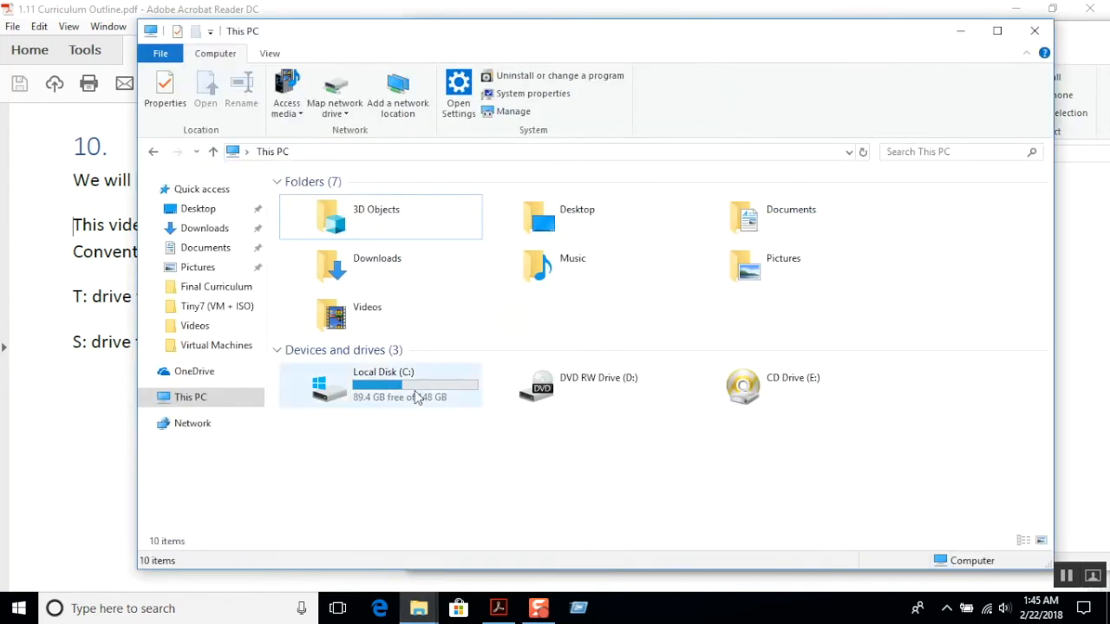
{"action": "left_click", "coordinate": [562, 208]}
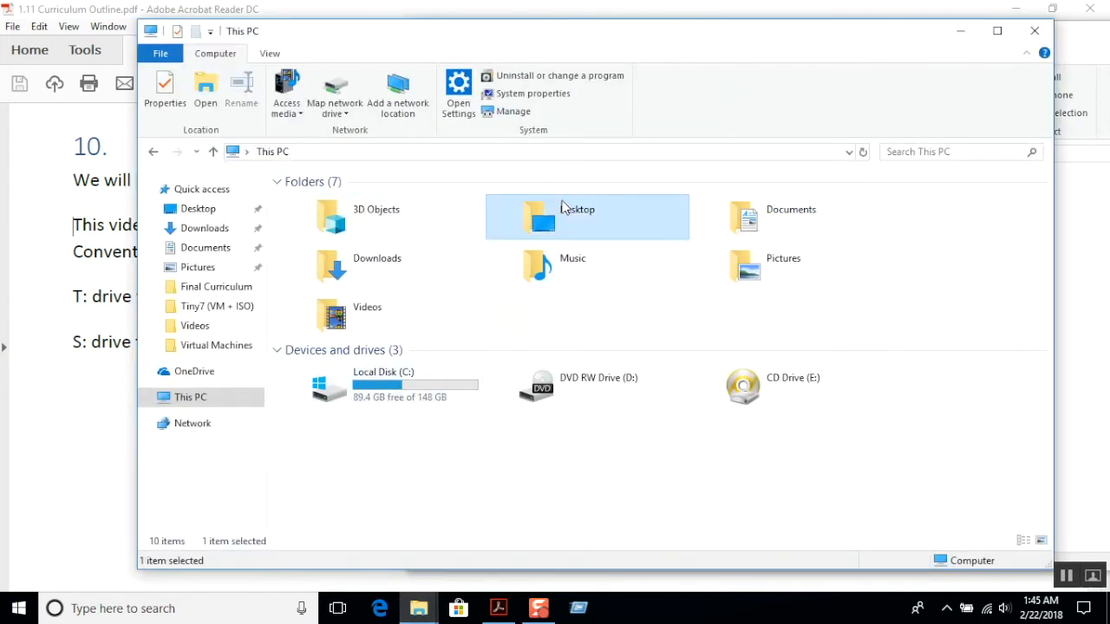
{"action": "double_click", "coordinate": [564, 210]}
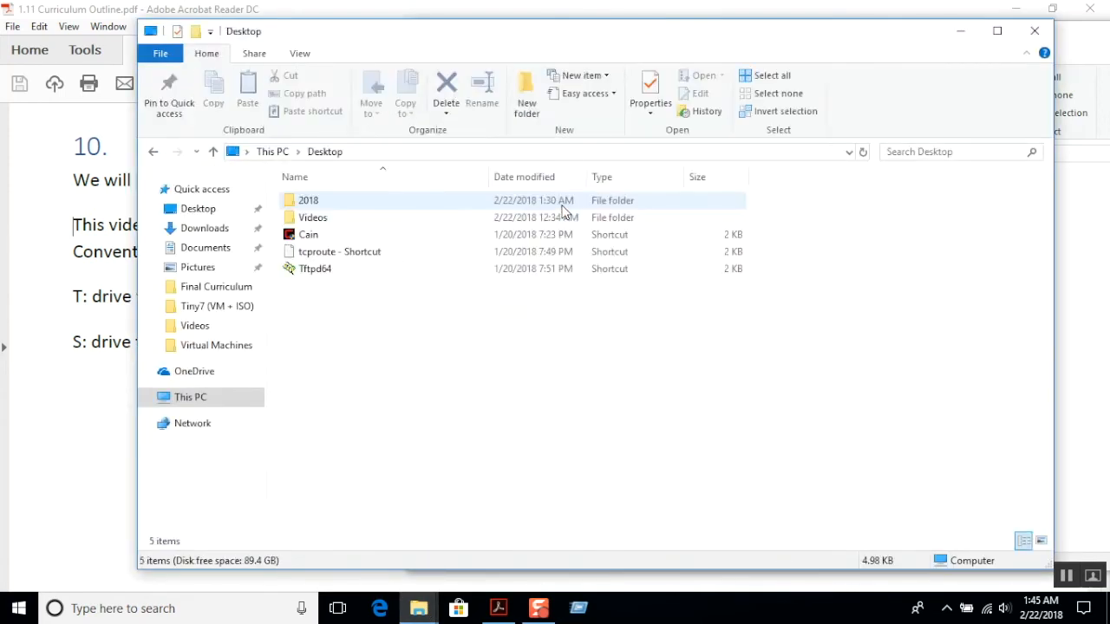
{"action": "left_click", "coordinate": [339, 206]}
{"action": "double_click", "coordinate": [338, 208]}
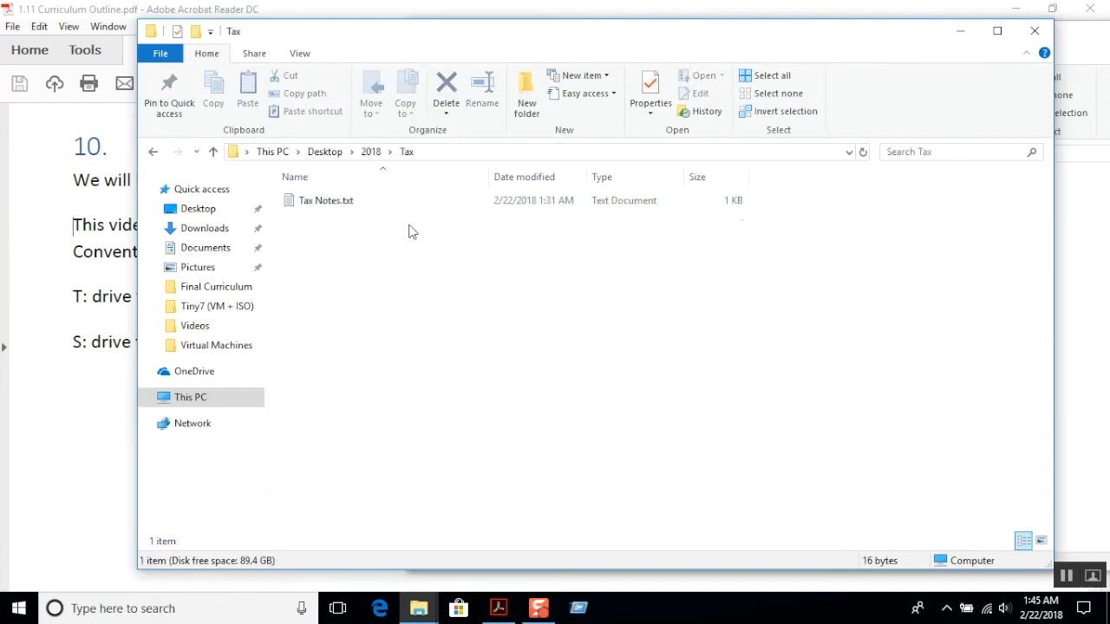
{"action": "left_click", "coordinate": [959, 31]}
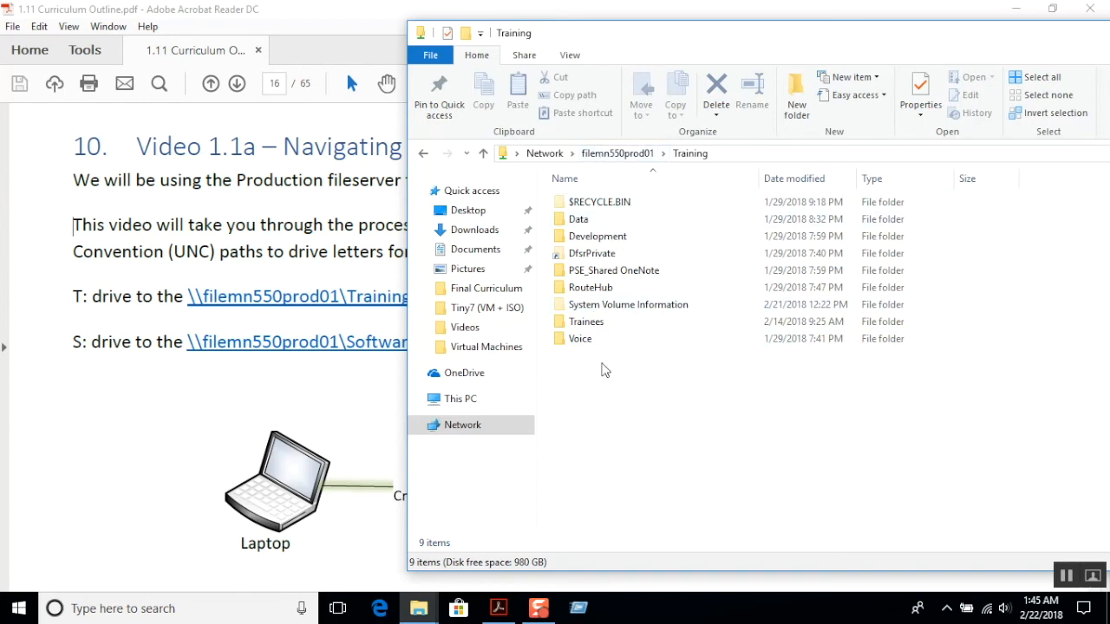
Review the drive-mapping diagram in the curriculum outline and bring the Training window back to the front.
{"action": "left_click", "coordinate": [354, 407]}
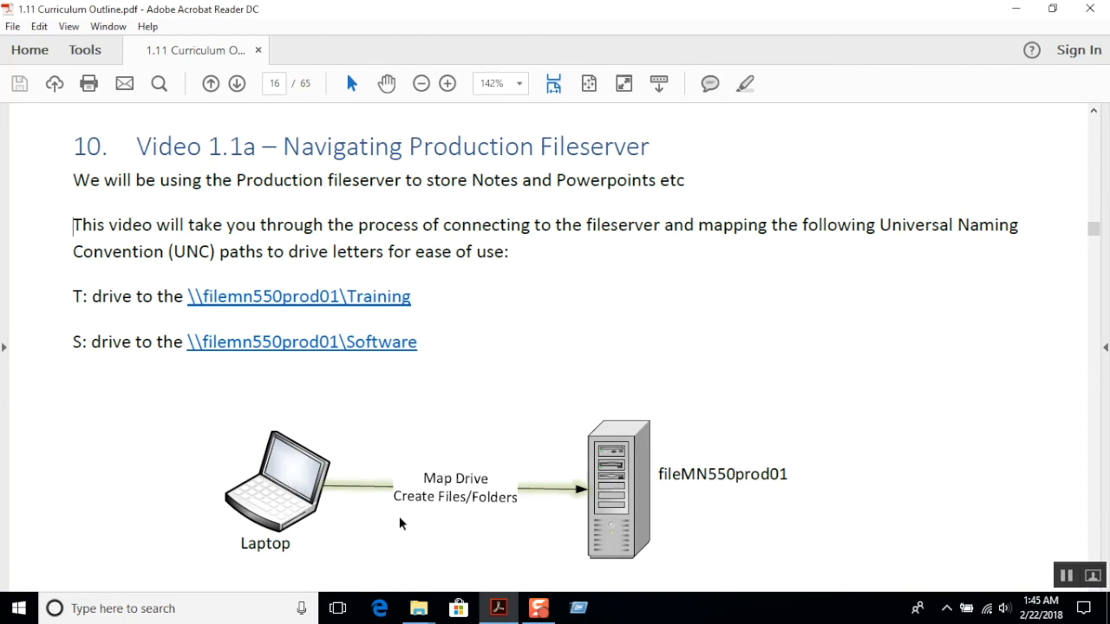
{"action": "mouse_move", "coordinate": [420, 614]}
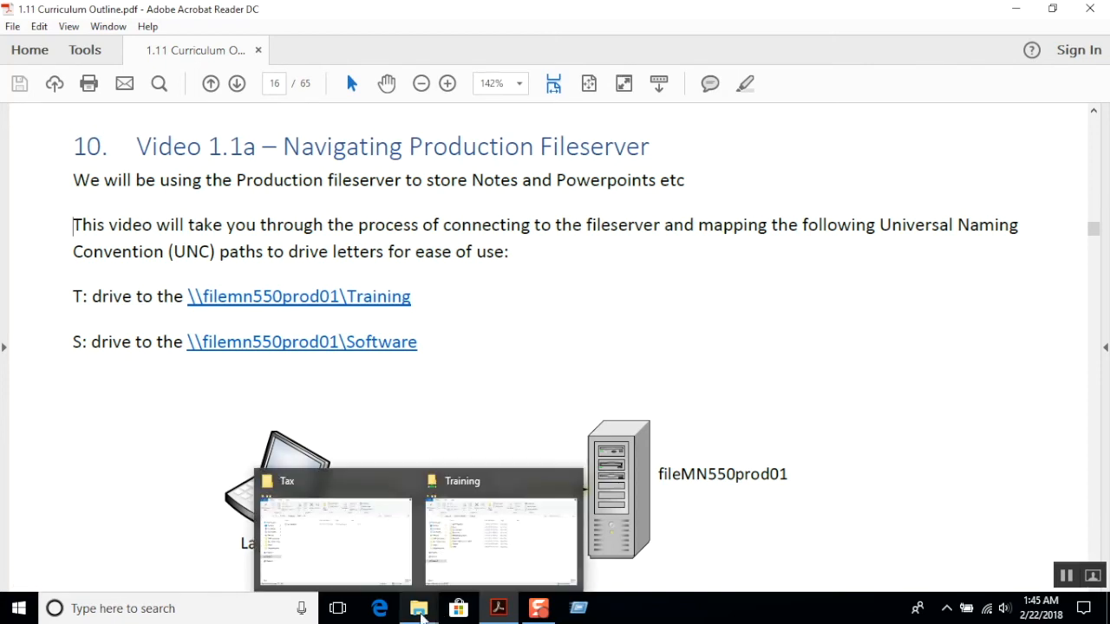
{"action": "left_click", "coordinate": [501, 538]}
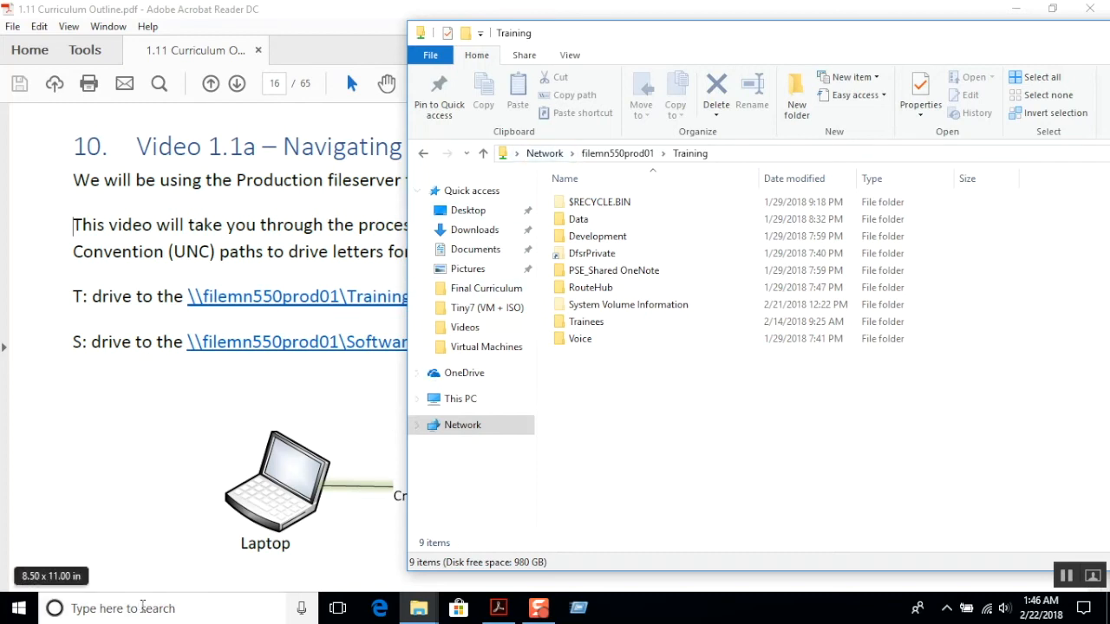
Open \\filemn550prod01 through the Run dialog and enter its Training share.
{"action": "key", "text": "super+r"}
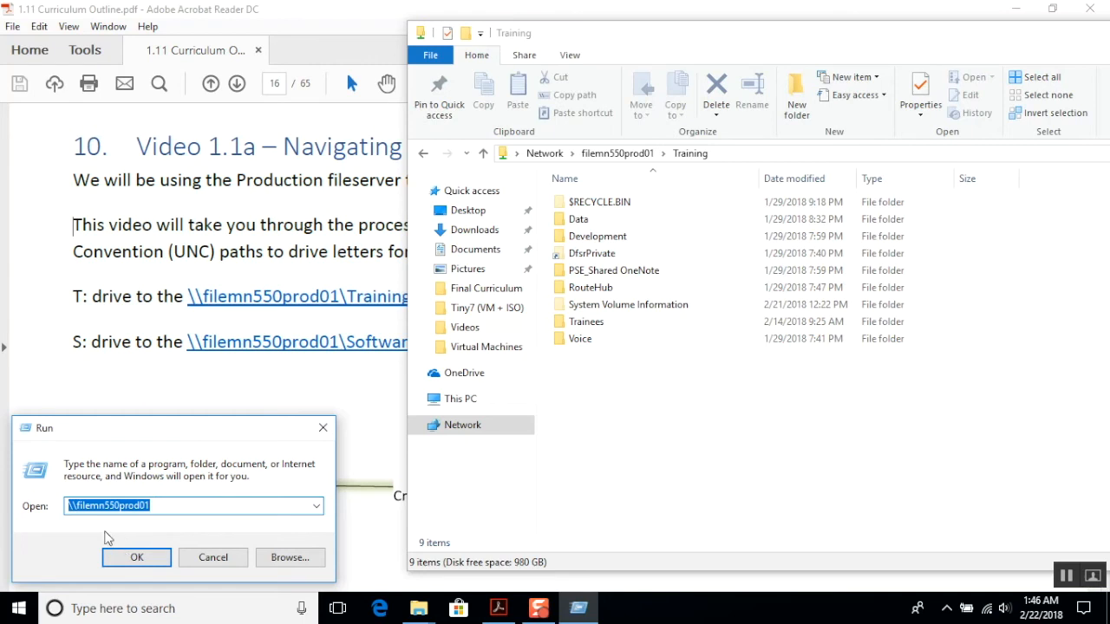
{"action": "left_click", "coordinate": [79, 506]}
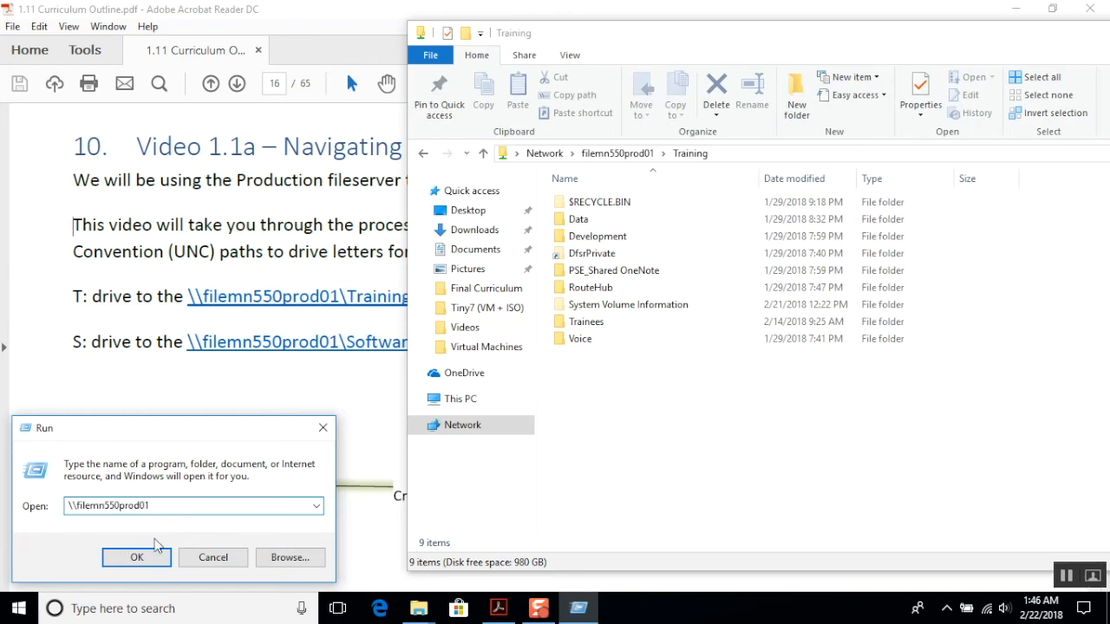
{"action": "left_click", "coordinate": [141, 556]}
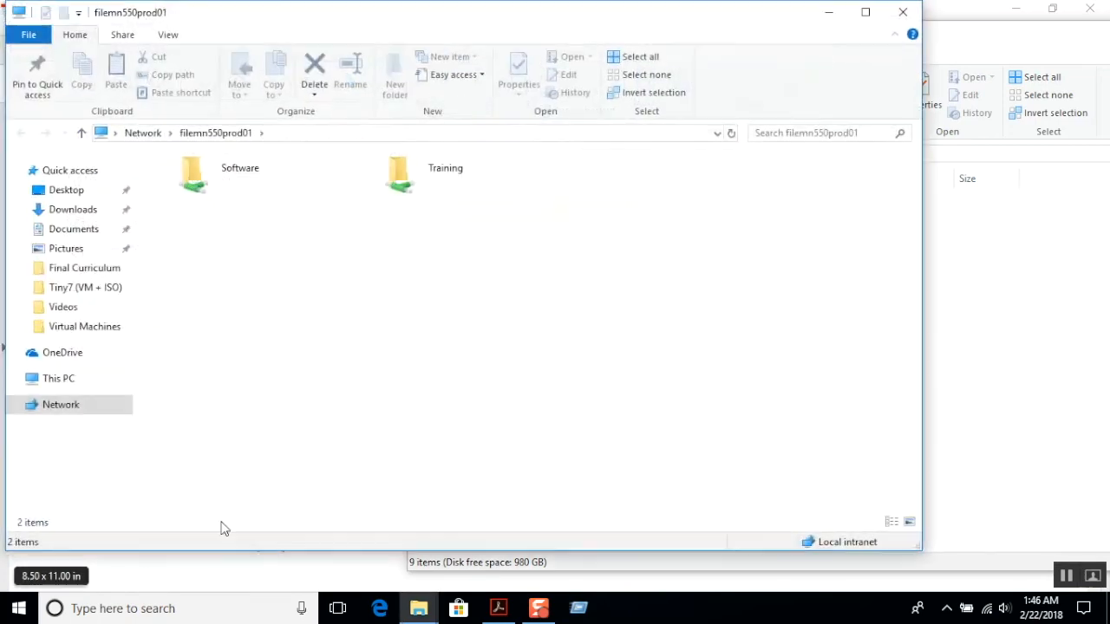
{"action": "double_click", "coordinate": [428, 170]}
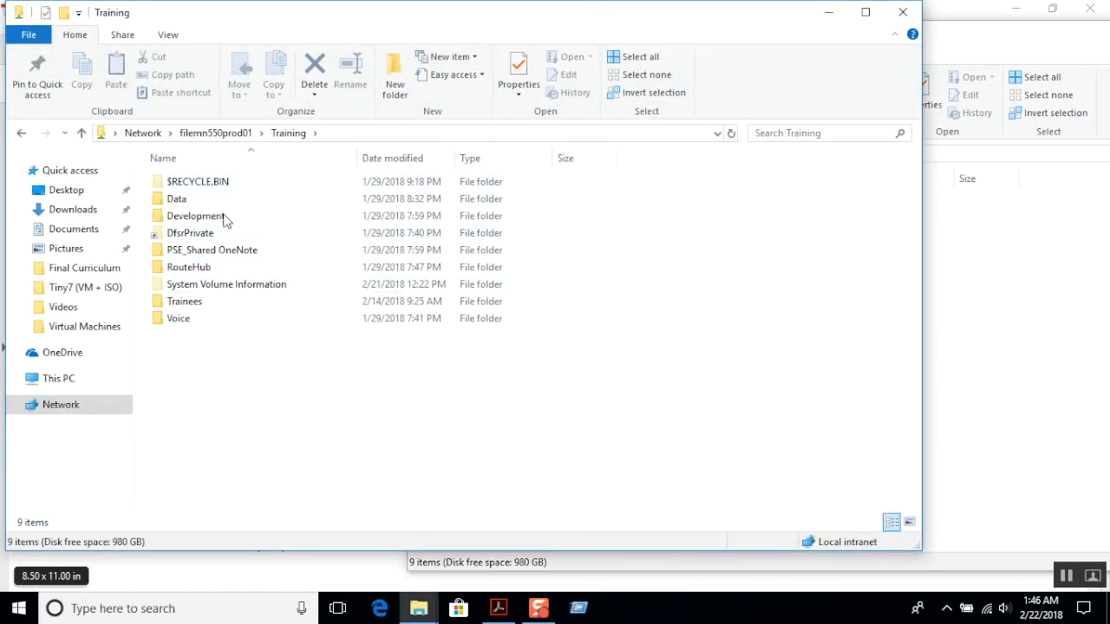
Open the trainee's personal folder inside the Trainees folder.
{"action": "double_click", "coordinate": [209, 309]}
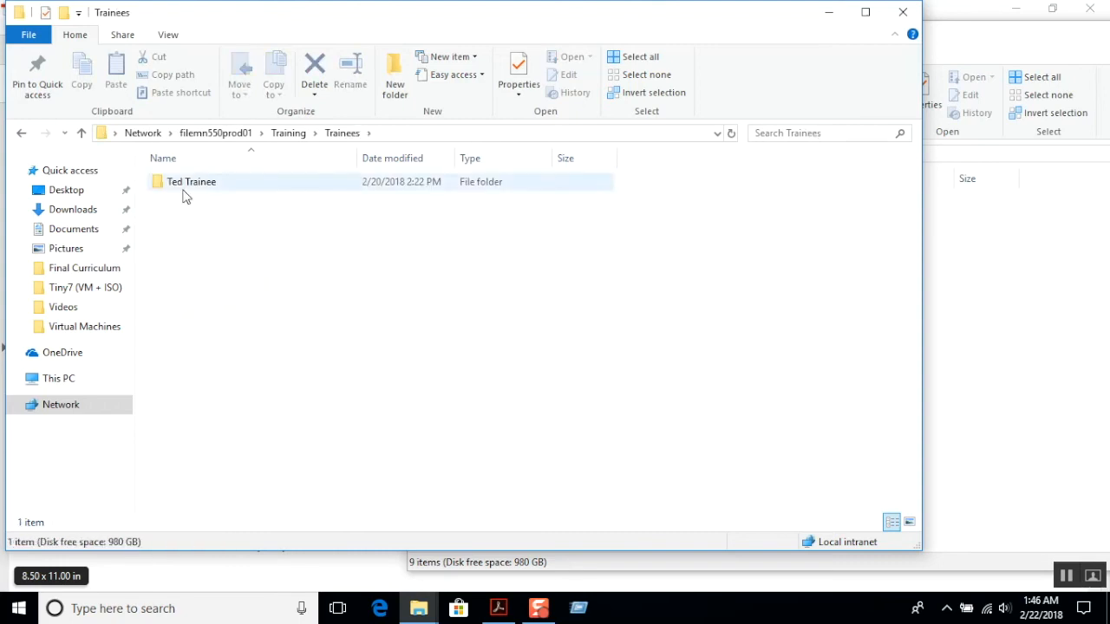
{"action": "left_click", "coordinate": [191, 185]}
{"action": "right_click", "coordinate": [192, 185]}
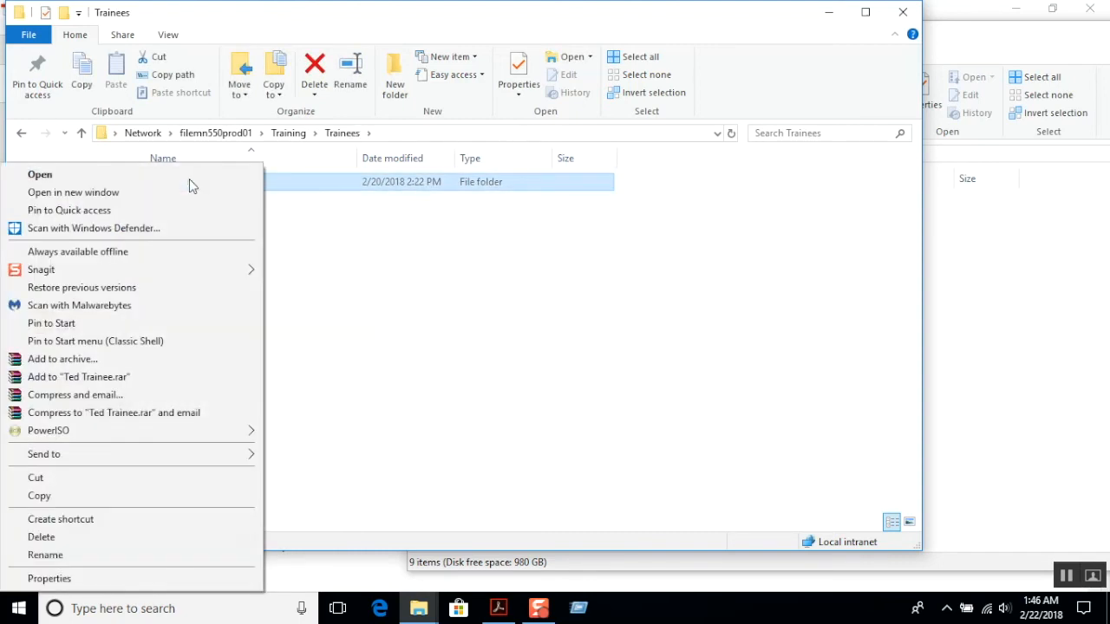
{"action": "left_click", "coordinate": [353, 271]}
{"action": "double_click", "coordinate": [190, 191]}
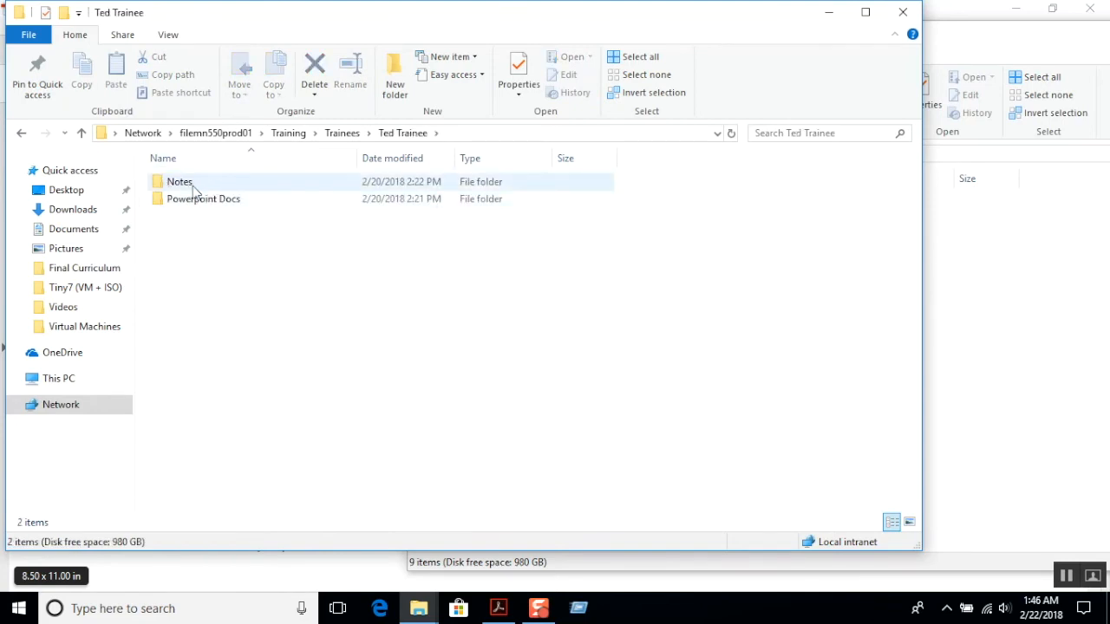
Create a folder named Video in the trainee's personal folder and close that window.
{"action": "right_click", "coordinate": [211, 244]}
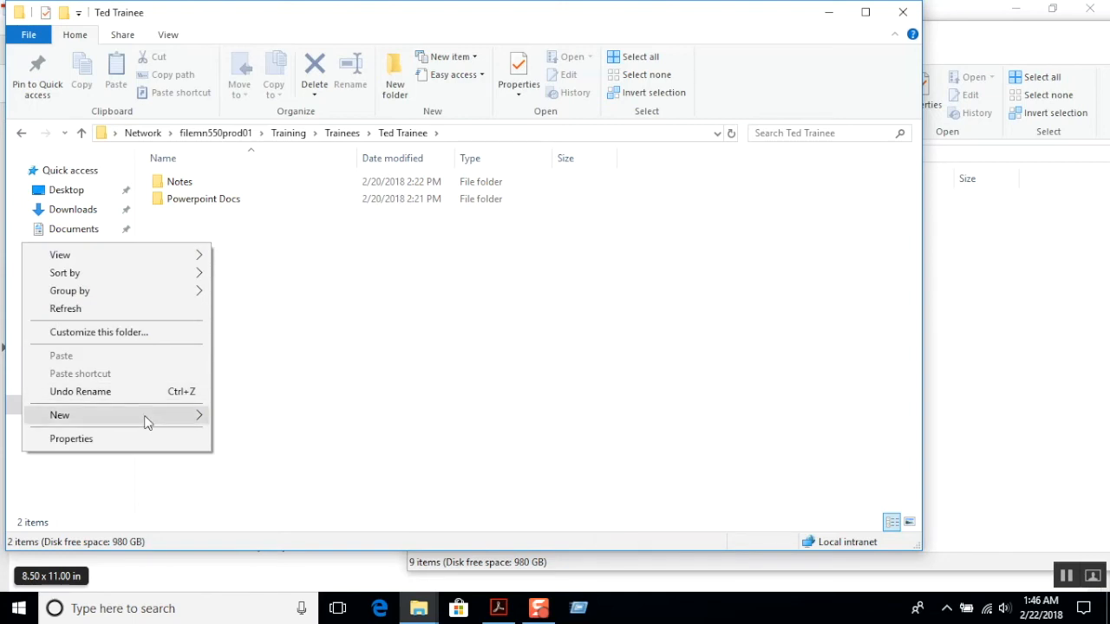
{"action": "mouse_move", "coordinate": [147, 416]}
{"action": "left_click", "coordinate": [228, 195]}
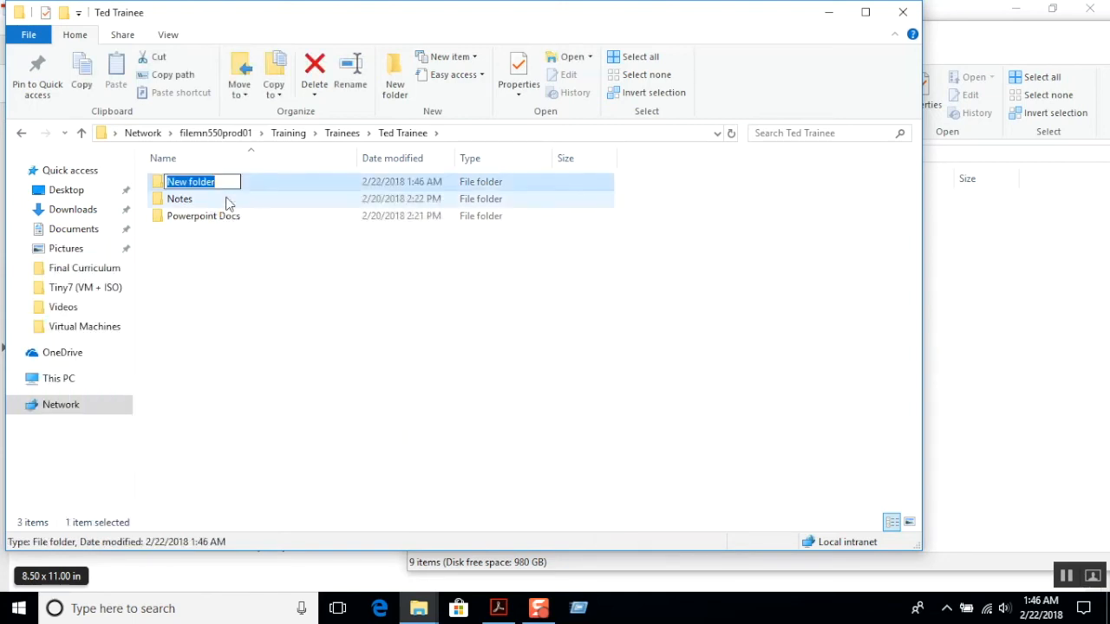
{"action": "type", "text": "Videos"}
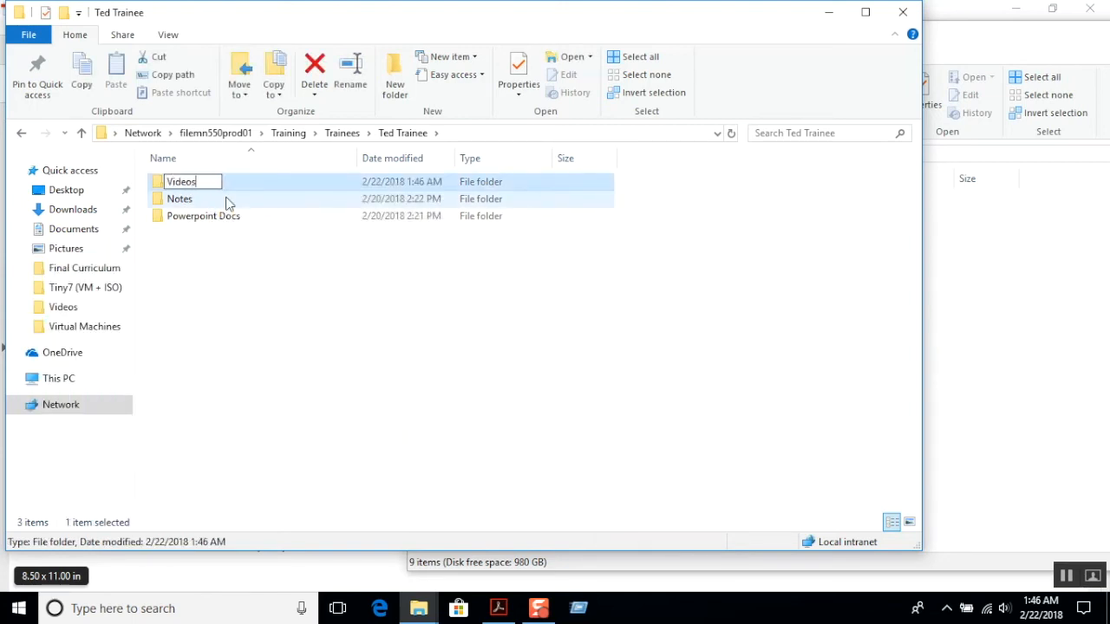
{"action": "key", "text": "BackSpace"}
{"action": "key", "text": "Return"}
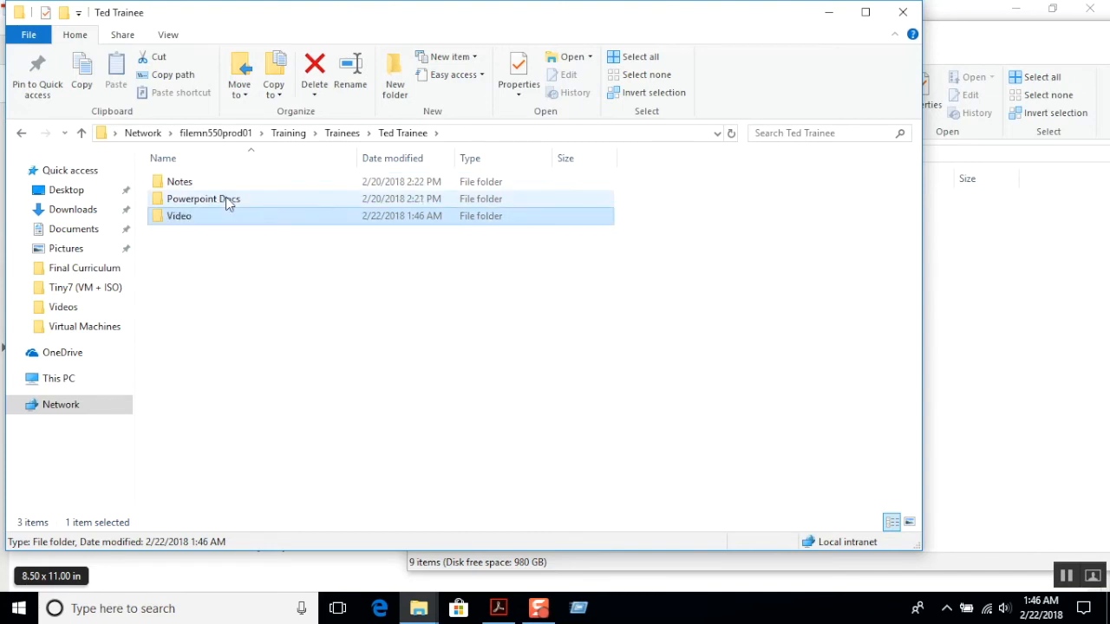
{"action": "left_click", "coordinate": [364, 329]}
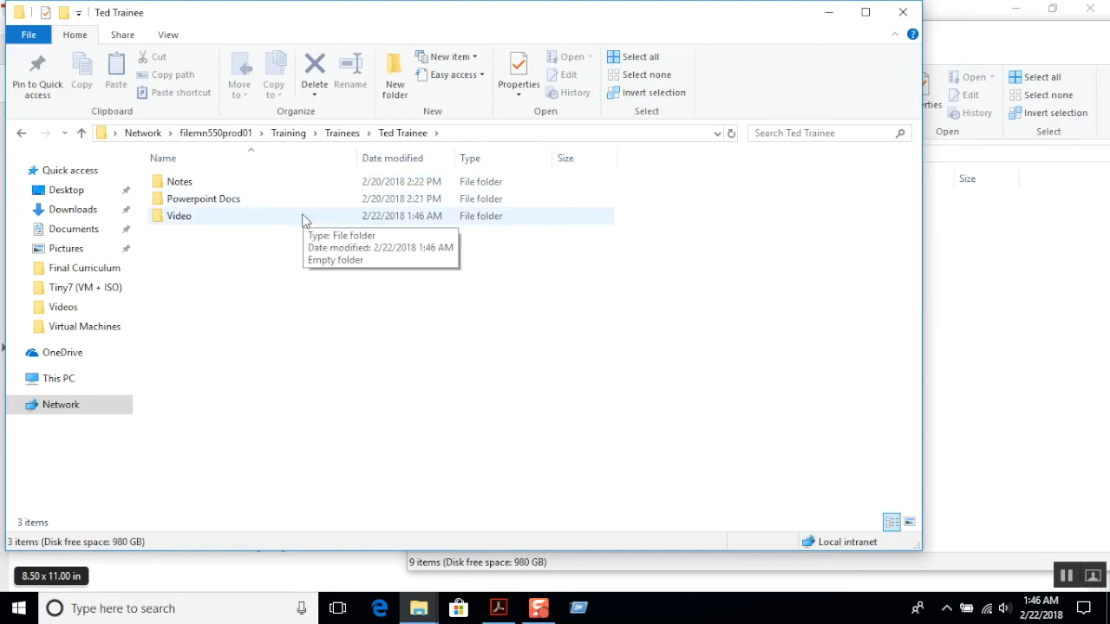
{"action": "left_click", "coordinate": [905, 25]}
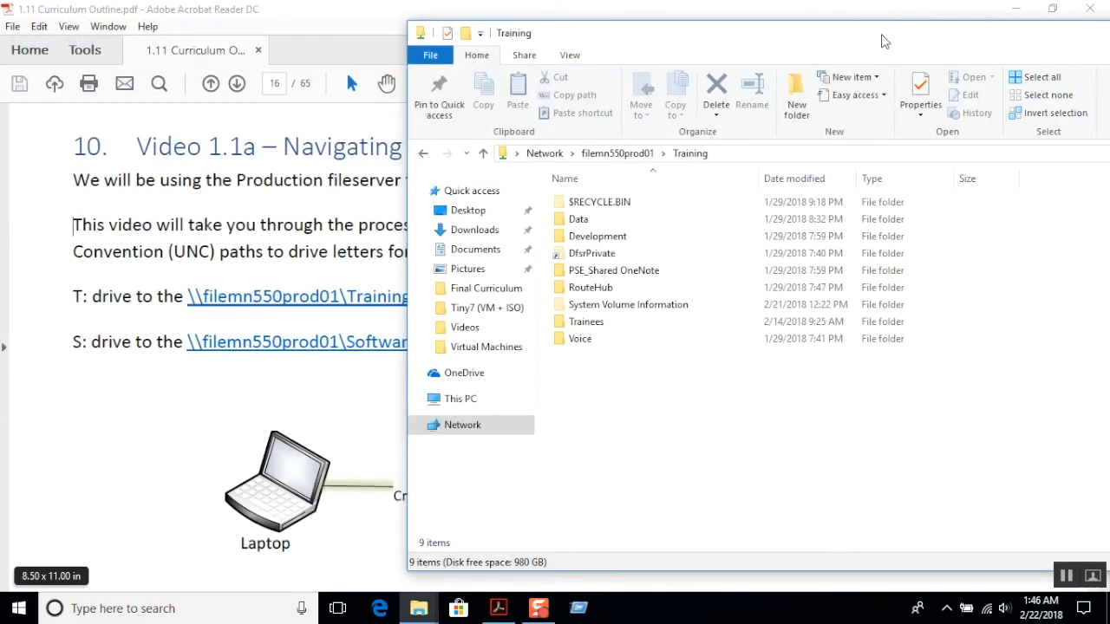
Reopen the Run dialog and examine the parts of the \\filemn550prod01 path.
{"action": "left_click", "coordinate": [578, 608]}
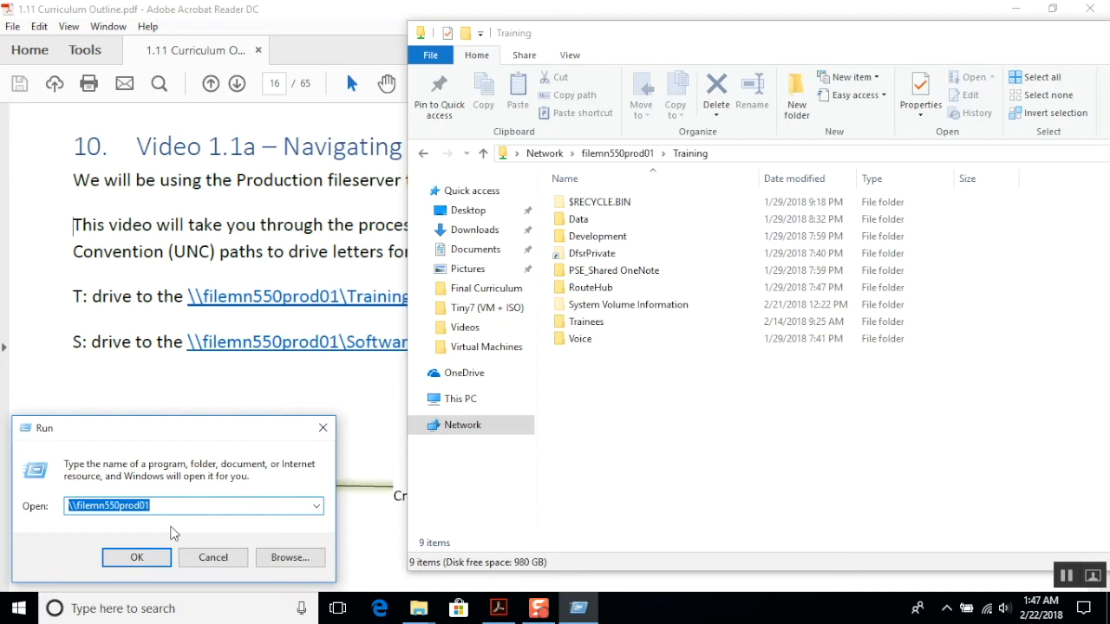
{"action": "left_click", "coordinate": [100, 506]}
{"action": "left_click_drag", "start_coordinate": [82, 505], "coordinate": [66, 505]}
{"action": "left_click", "coordinate": [118, 505]}
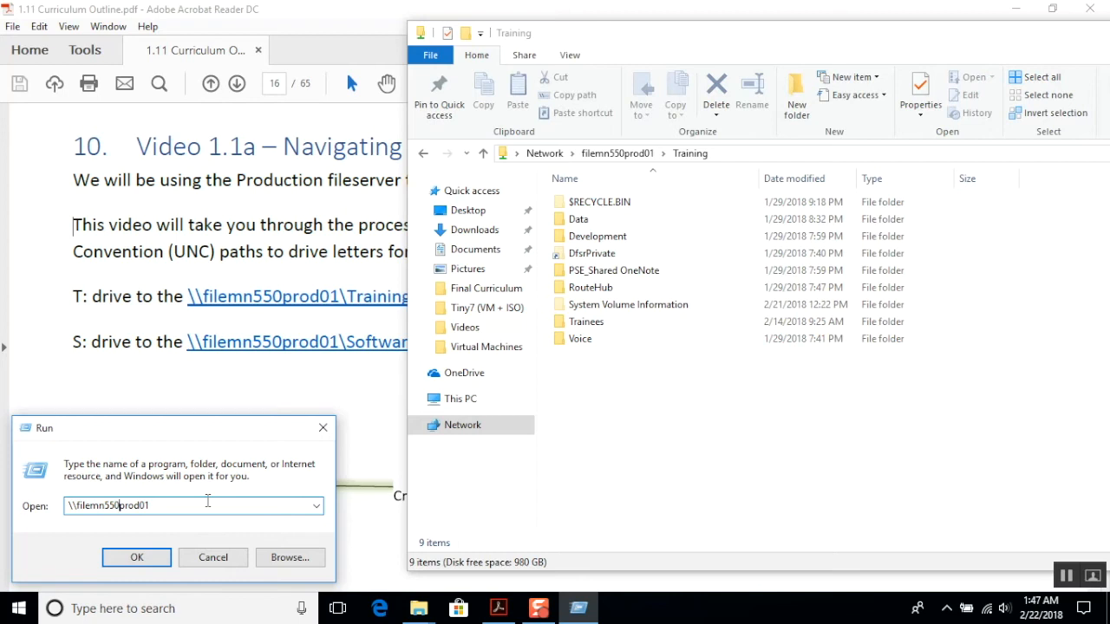
{"action": "left_click", "coordinate": [206, 502]}
Return the Training window to the share list of filemn550prod01 and dismiss the Run dialog.
{"action": "left_click", "coordinate": [600, 155]}
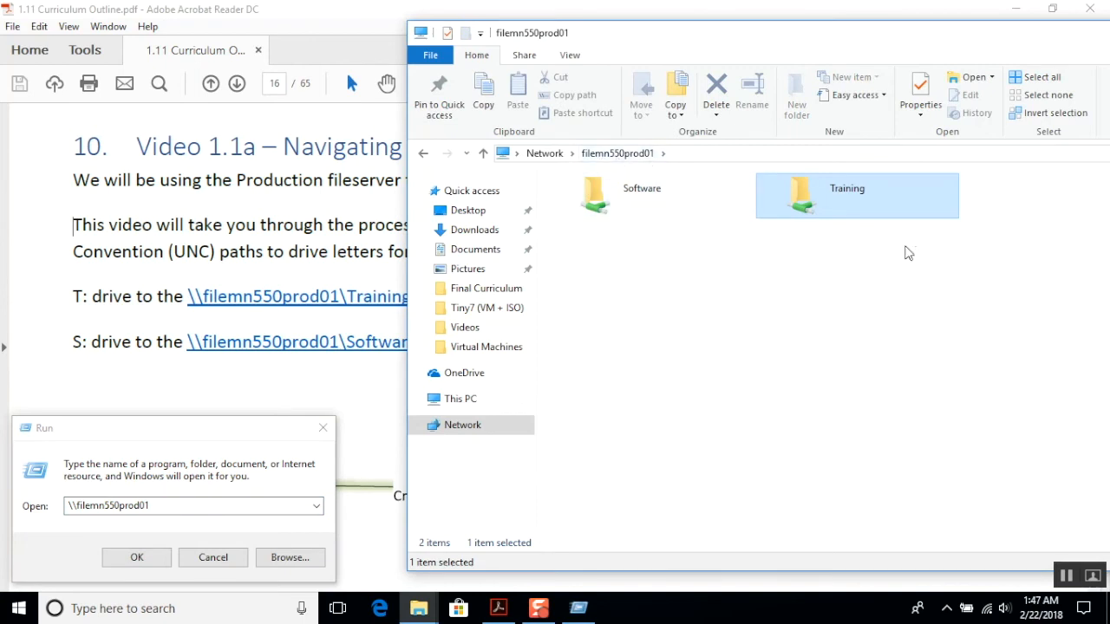
{"action": "left_click", "coordinate": [793, 335]}
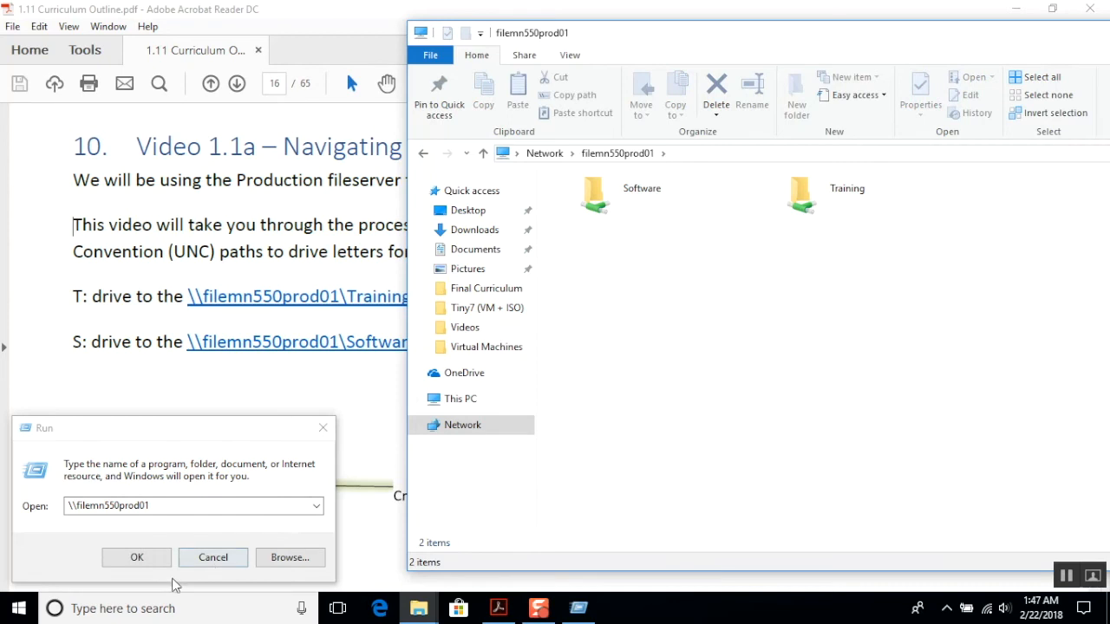
{"action": "left_click", "coordinate": [210, 557]}
Set up a network drive mapping for the Training share with drive letter T: and connection using different credentials.
{"action": "left_click", "coordinate": [800, 198]}
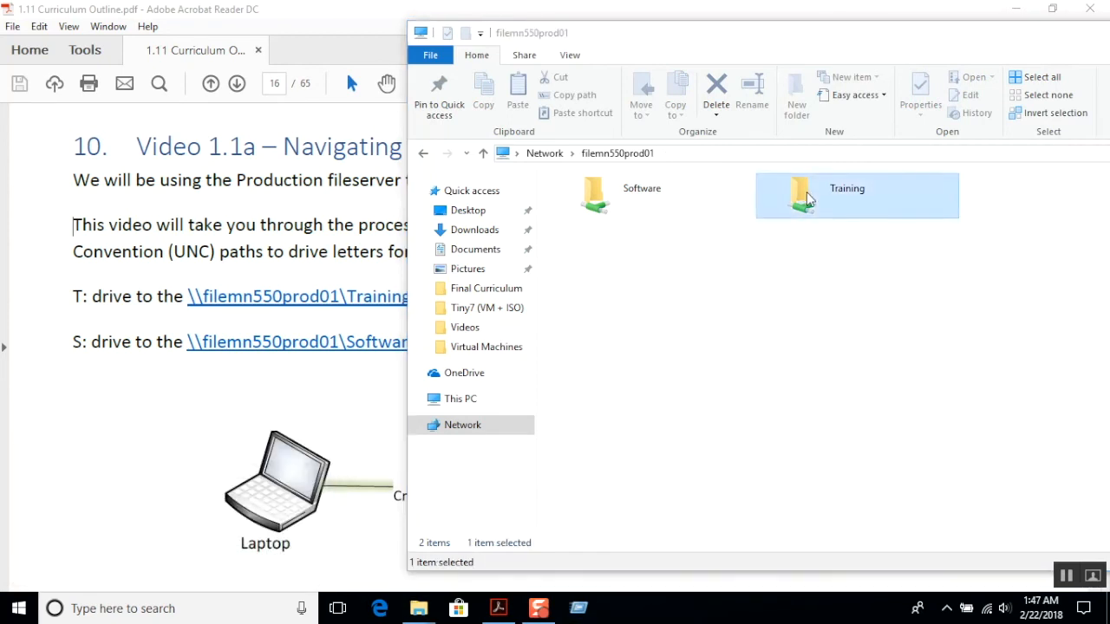
{"action": "right_click", "coordinate": [807, 199]}
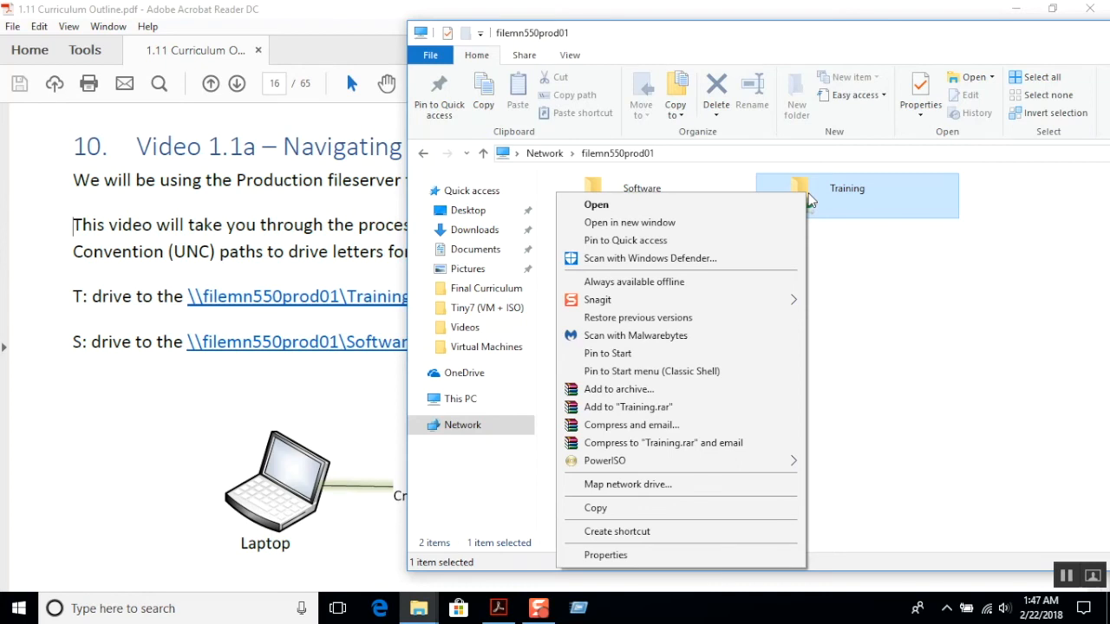
{"action": "left_click", "coordinate": [684, 484]}
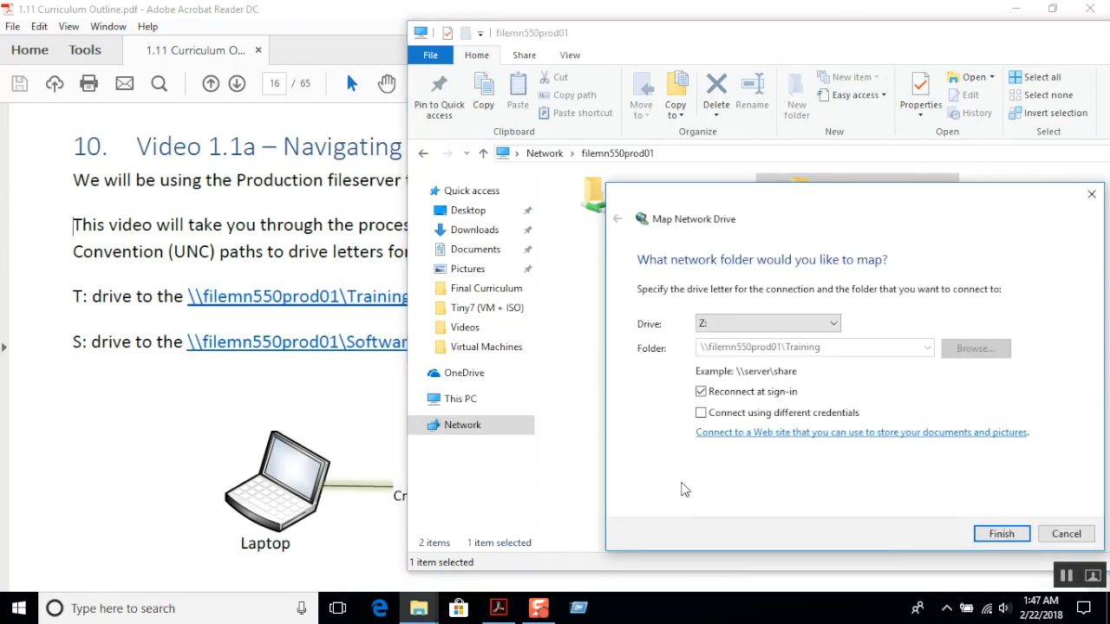
{"action": "left_click", "coordinate": [784, 320]}
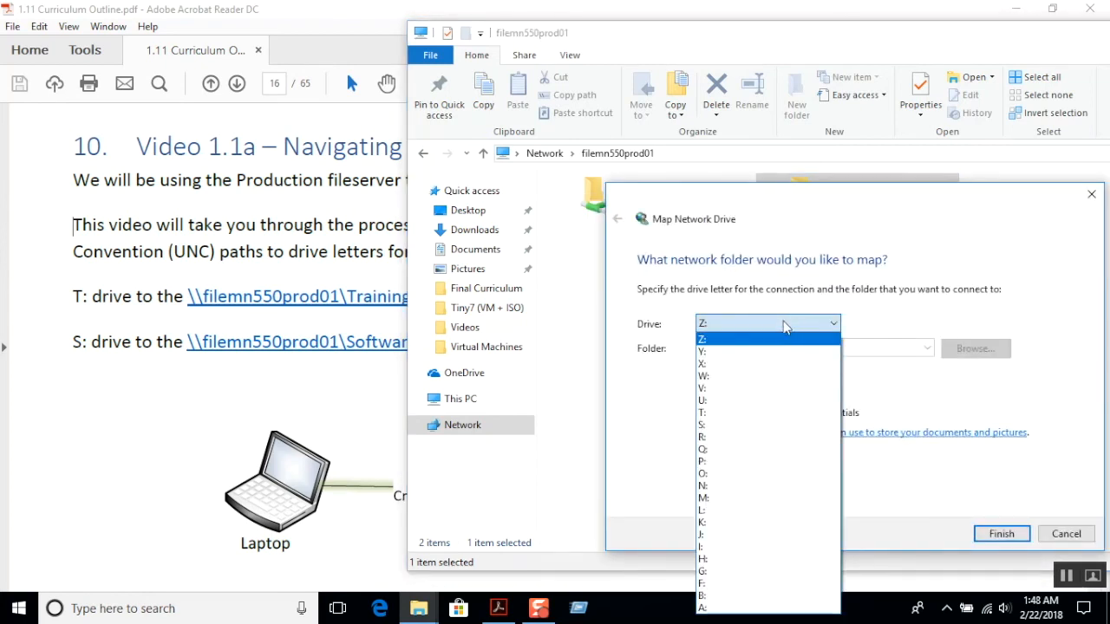
{"action": "left_click", "coordinate": [720, 413]}
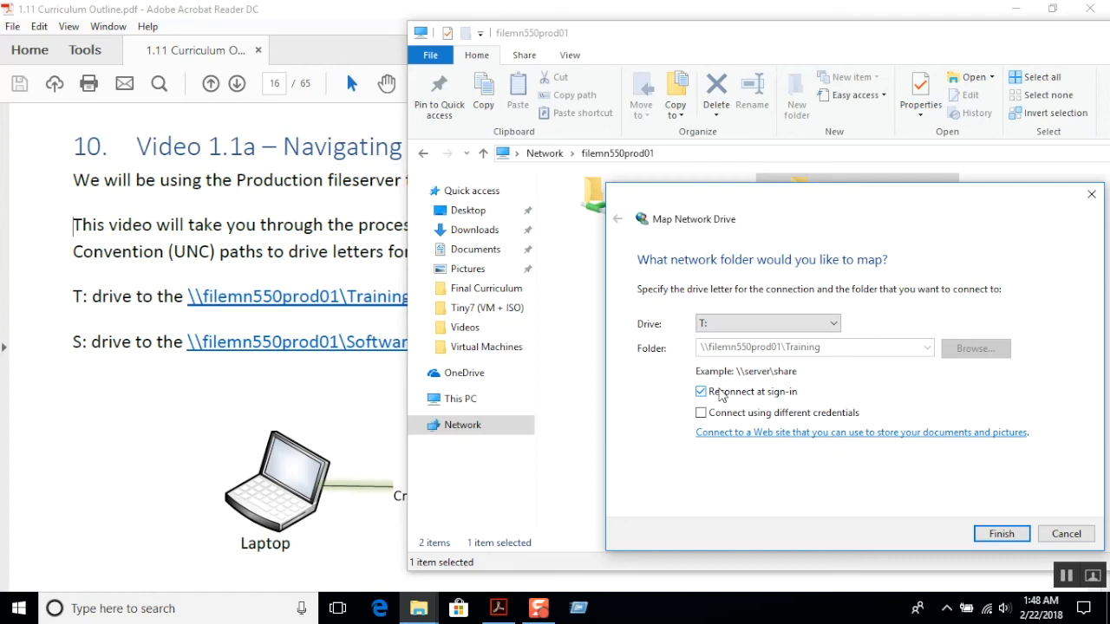
{"action": "left_click", "coordinate": [833, 323]}
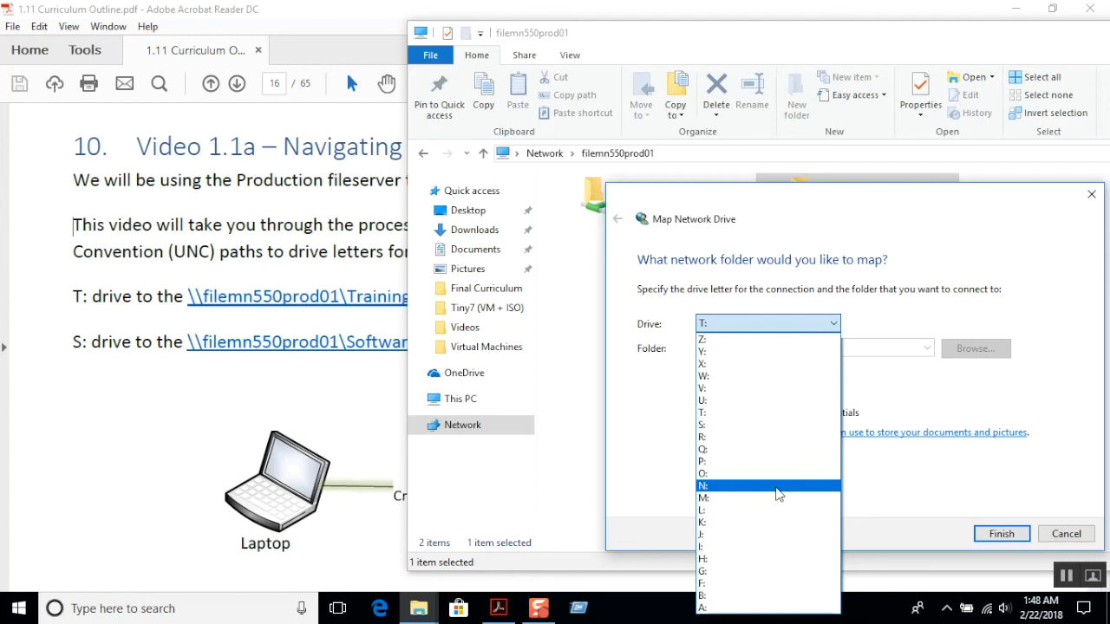
{"action": "left_click", "coordinate": [712, 412]}
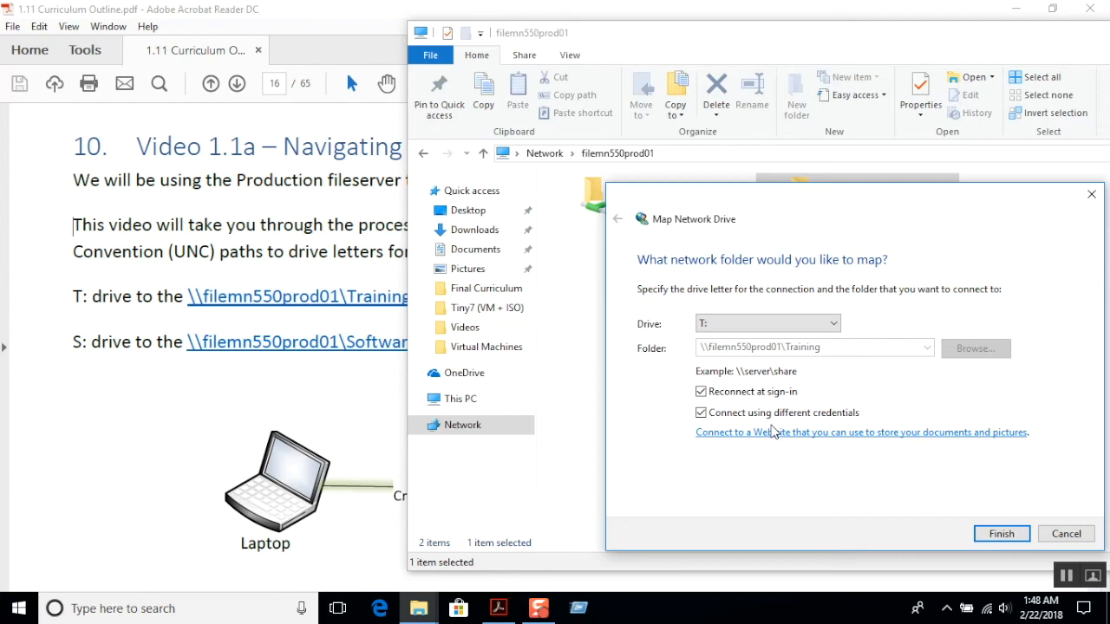
Search Windows for cmd and pin Command Prompt to the taskbar.
{"action": "left_click", "coordinate": [185, 609]}
{"action": "type", "text": "cmd"}
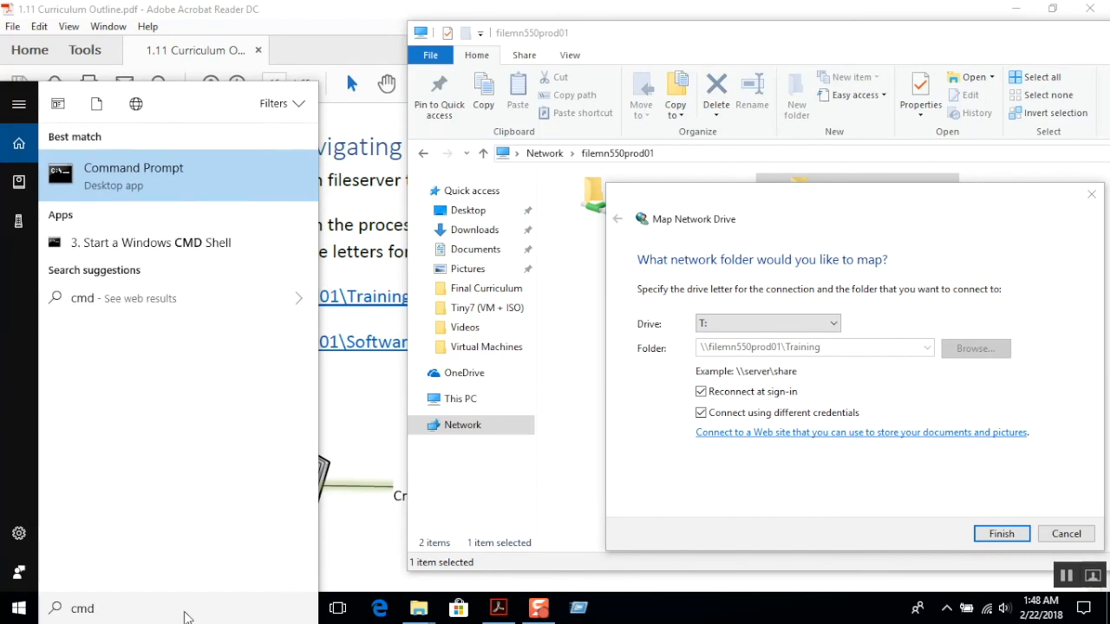
{"action": "key", "text": "BackSpace"}
{"action": "key", "text": "BackSpace"}
{"action": "key", "text": "BackSpace"}
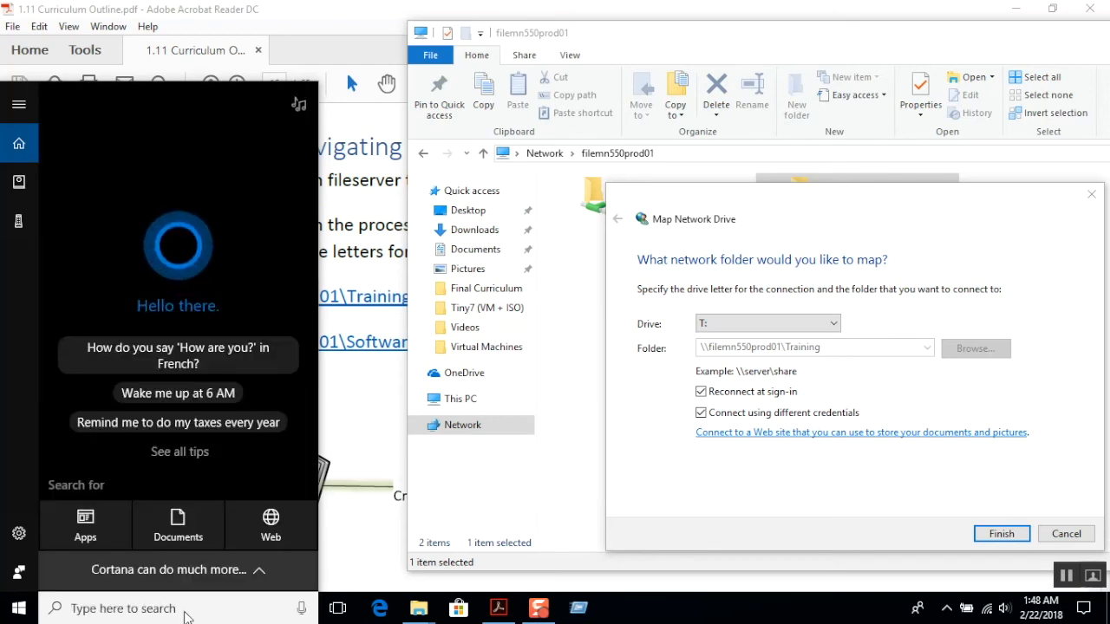
{"action": "type", "text": "cmd"}
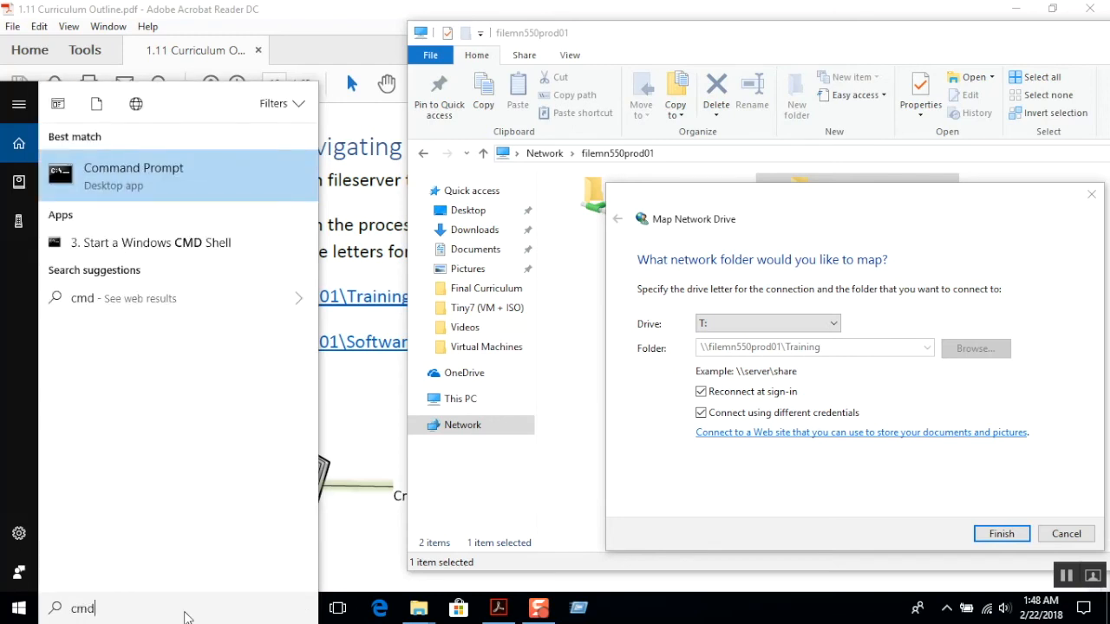
{"action": "right_click", "coordinate": [170, 182]}
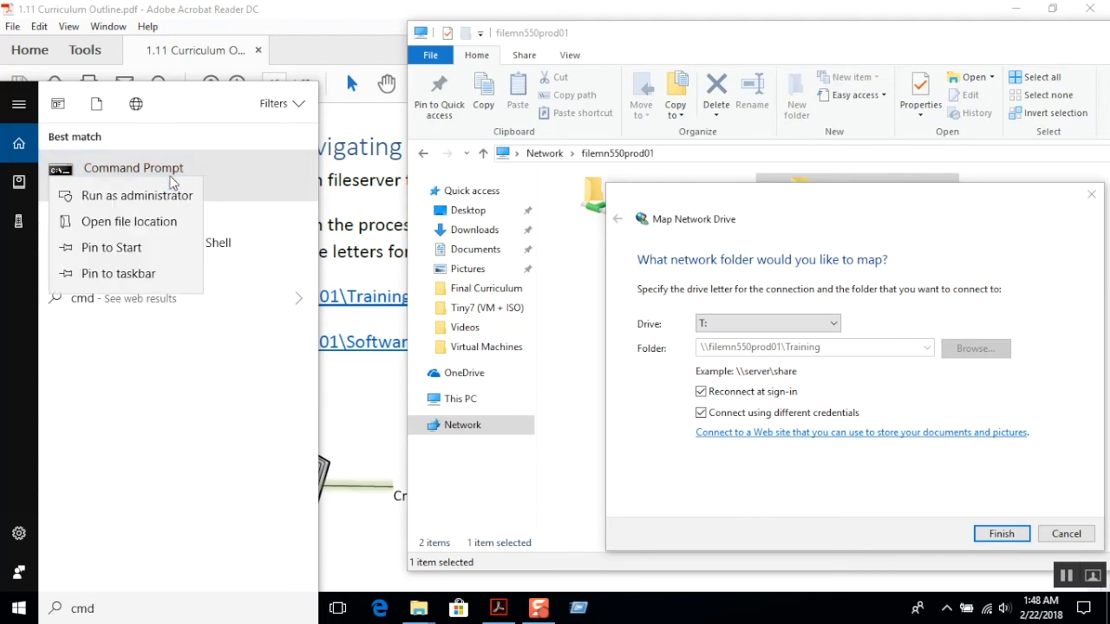
{"action": "left_click", "coordinate": [143, 274]}
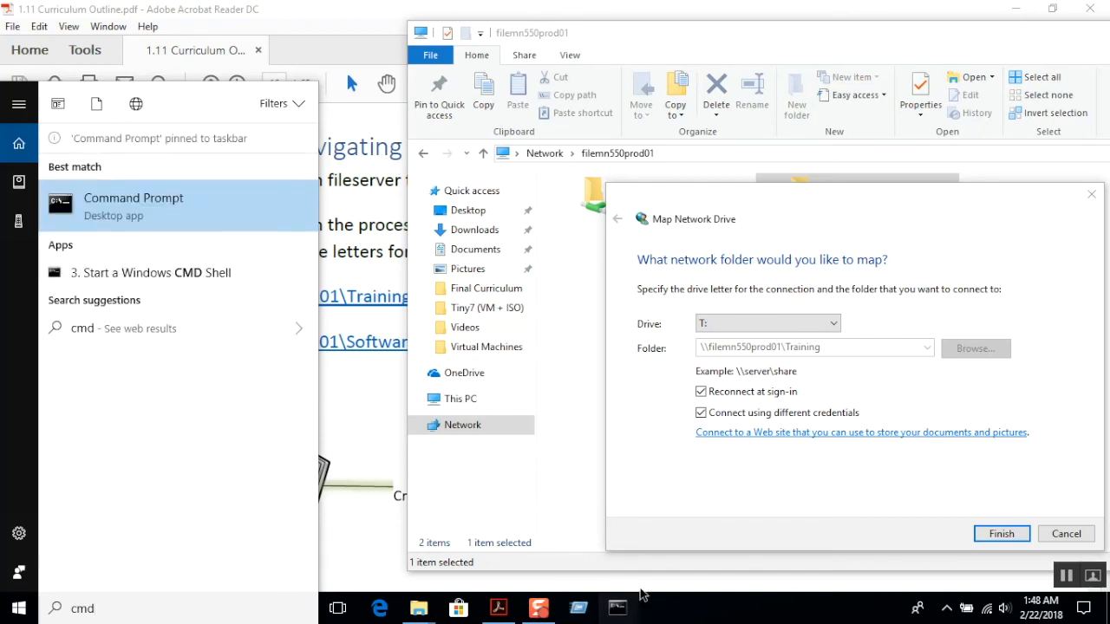
{"action": "left_click", "coordinate": [657, 615]}
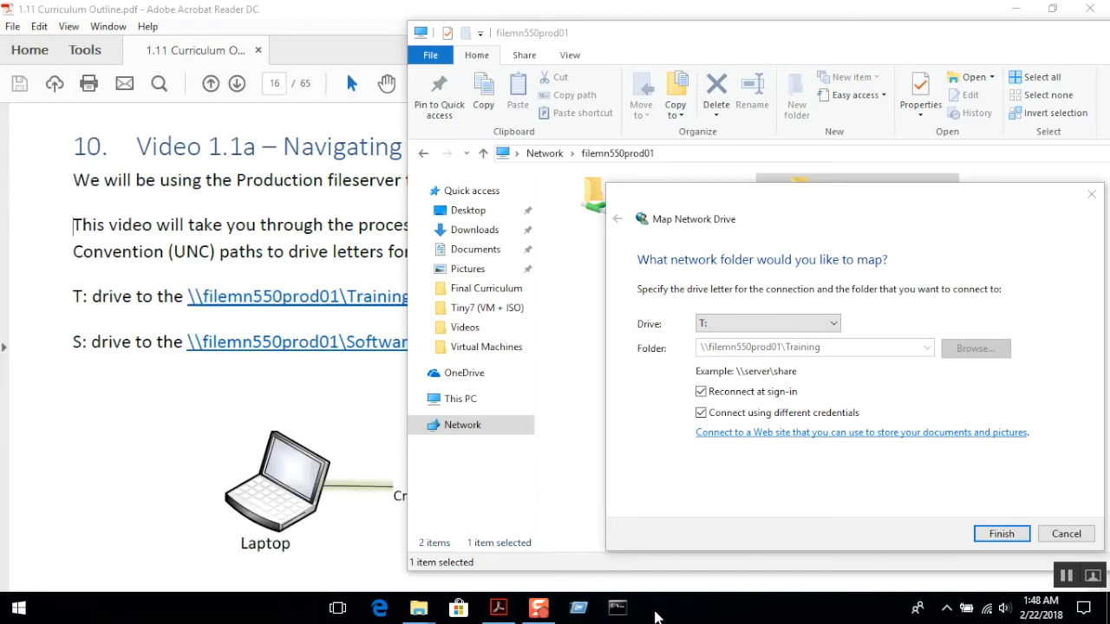
Open Command Prompt, examine the local account name in the prompt path, and minimize the window.
{"action": "left_click", "coordinate": [616, 609]}
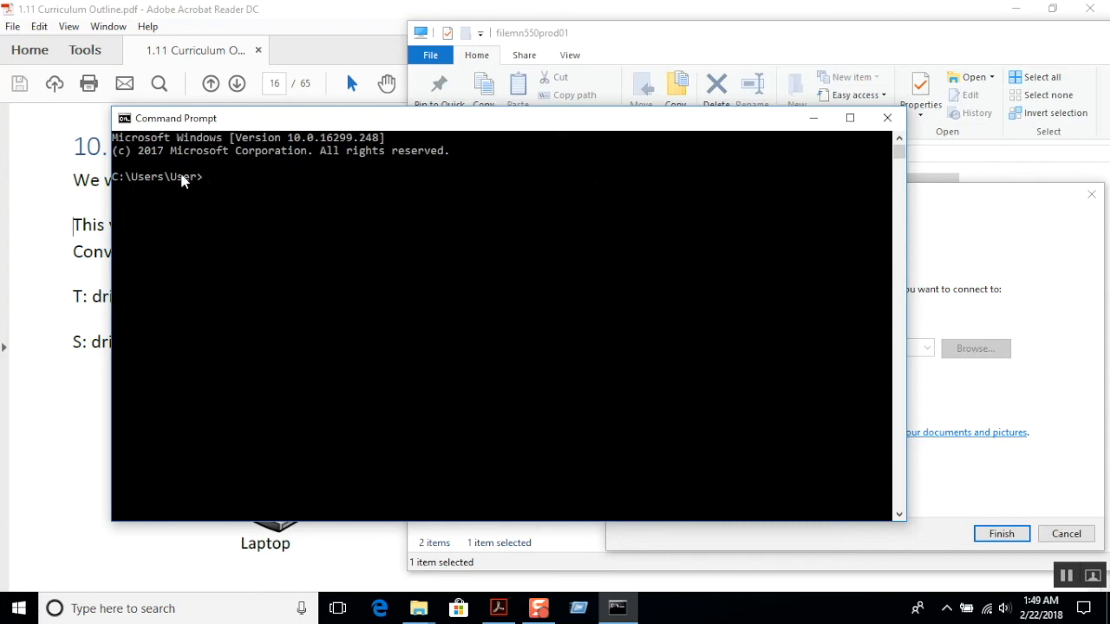
{"action": "left_click_drag", "start_coordinate": [172, 178], "coordinate": [195, 184]}
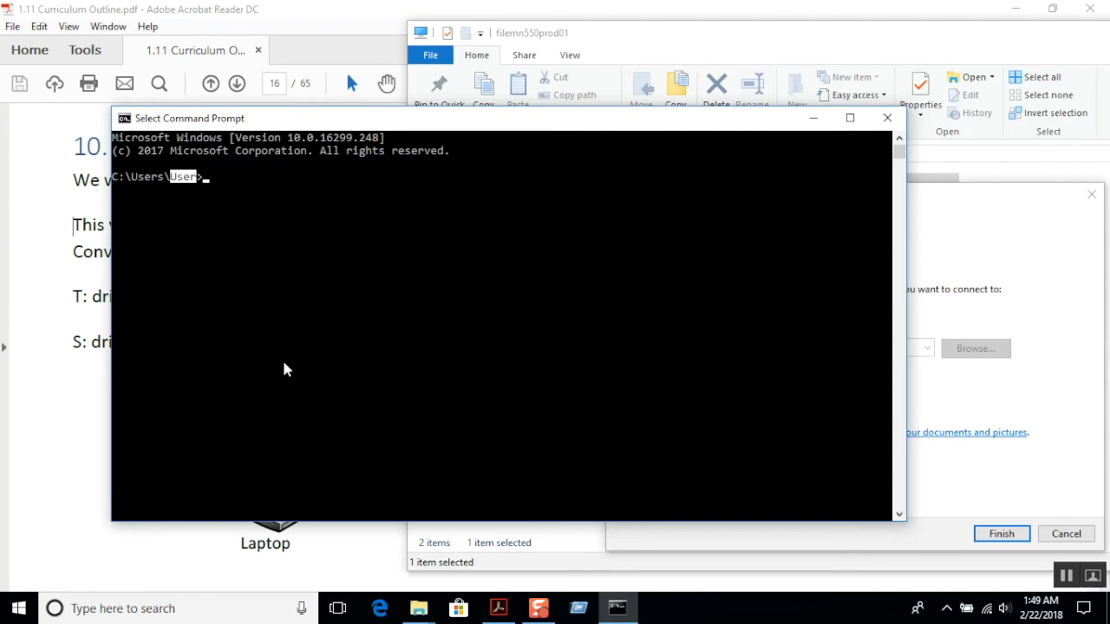
{"action": "left_click", "coordinate": [808, 121]}
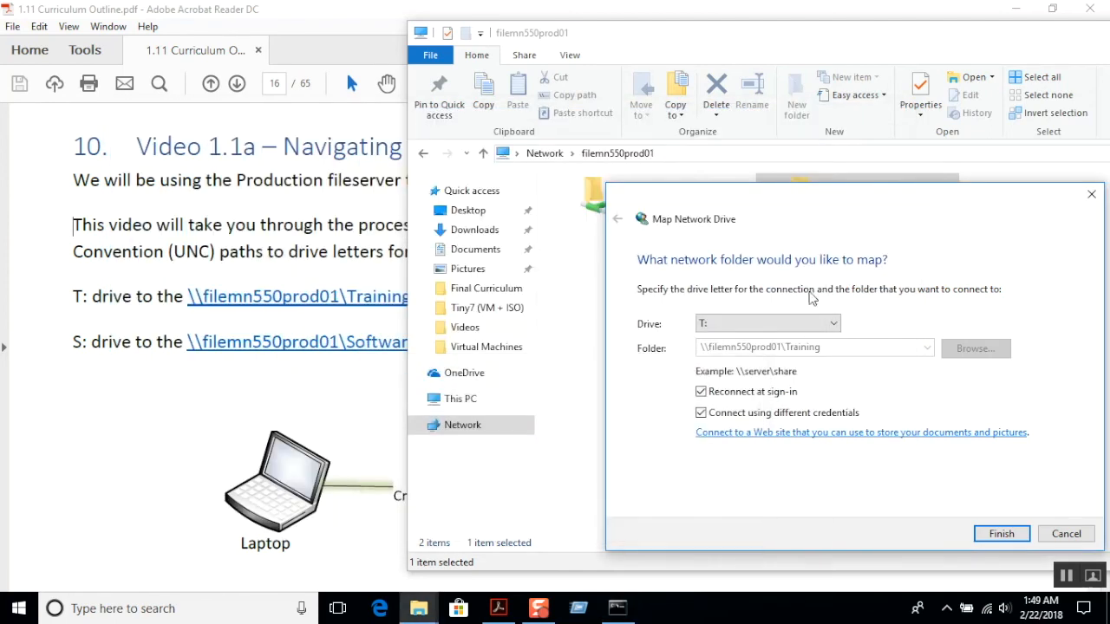
Finish mapping drive T: with different credentials, entering the account password and choosing to remember the credentials.
{"action": "left_click", "coordinate": [702, 414]}
{"action": "left_click", "coordinate": [702, 413]}
{"action": "left_click", "coordinate": [994, 536]}
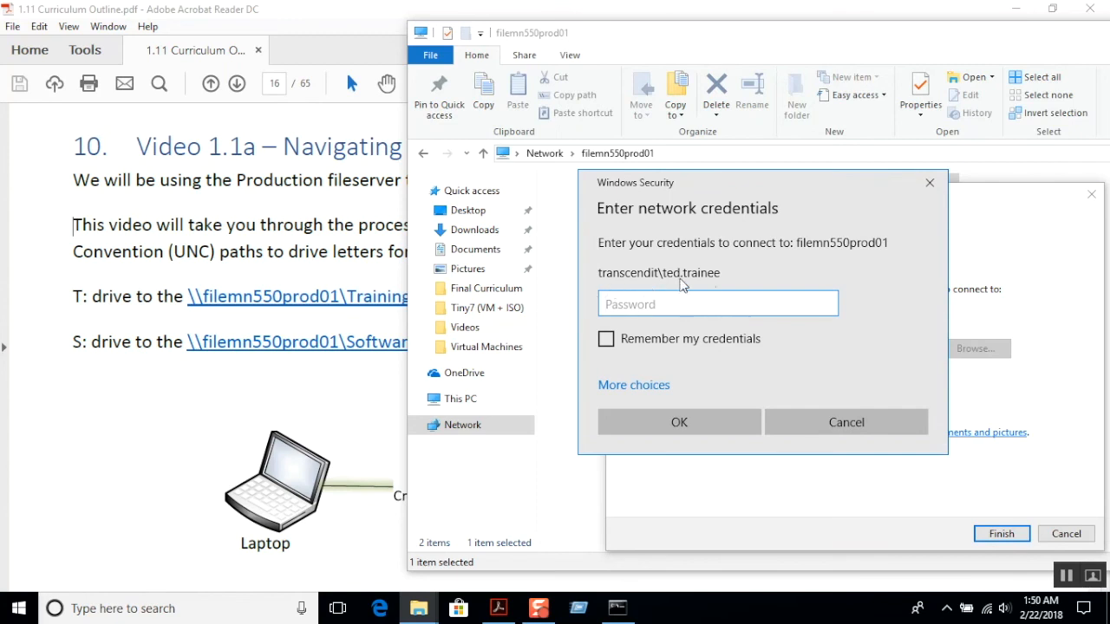
{"action": "type", "text": "••••••••••"}
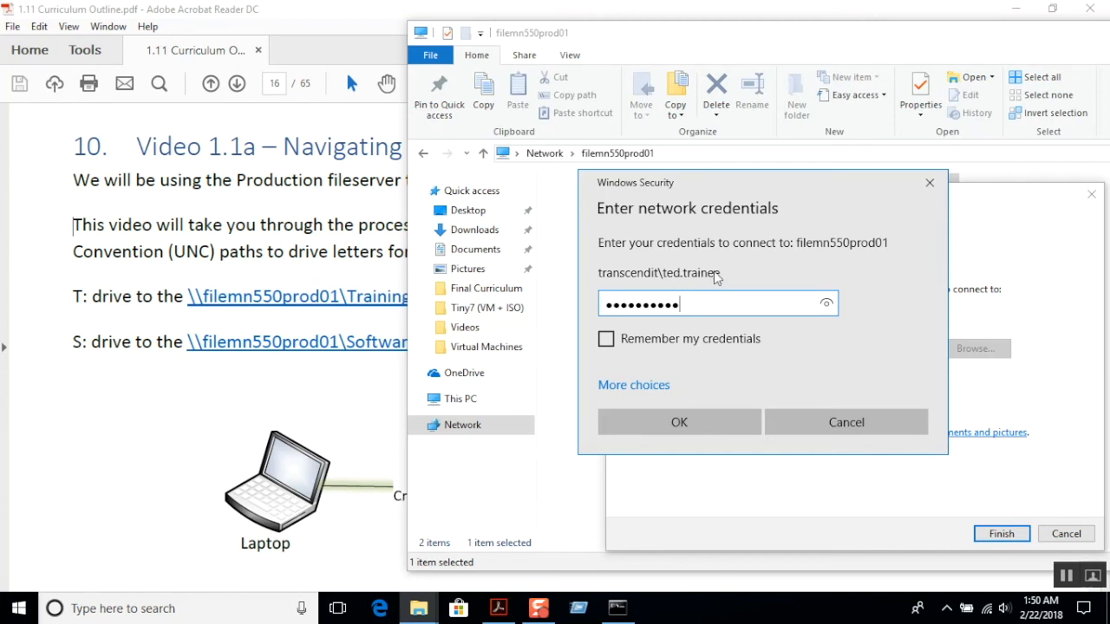
{"action": "key", "text": "BackSpace"}
{"action": "key", "text": "BackSpace"}
{"action": "key", "text": "BackSpace"}
{"action": "key", "text": "BackSpace"}
{"action": "key", "text": "BackSpace"}
{"action": "key", "text": "BackSpace"}
{"action": "key", "text": "BackSpace"}
{"action": "key", "text": "BackSpace"}
{"action": "key", "text": "BackSpace"}
{"action": "key", "text": "BackSpace"}
{"action": "type", "text": "p•••••••••"}
{"action": "left_click", "coordinate": [611, 342]}
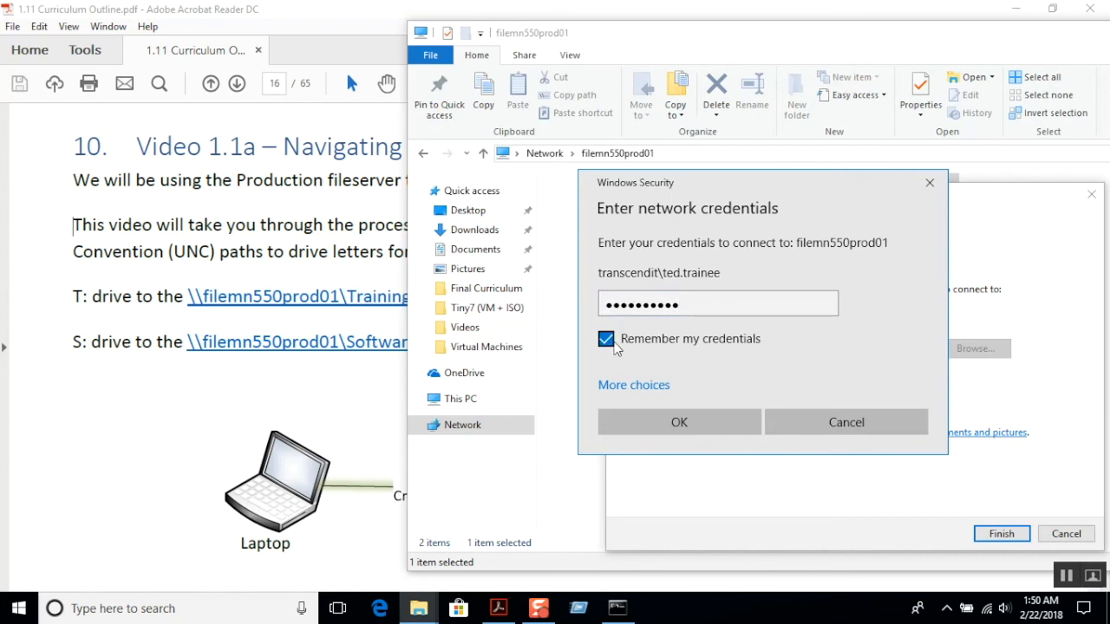
{"action": "left_click", "coordinate": [684, 425]}
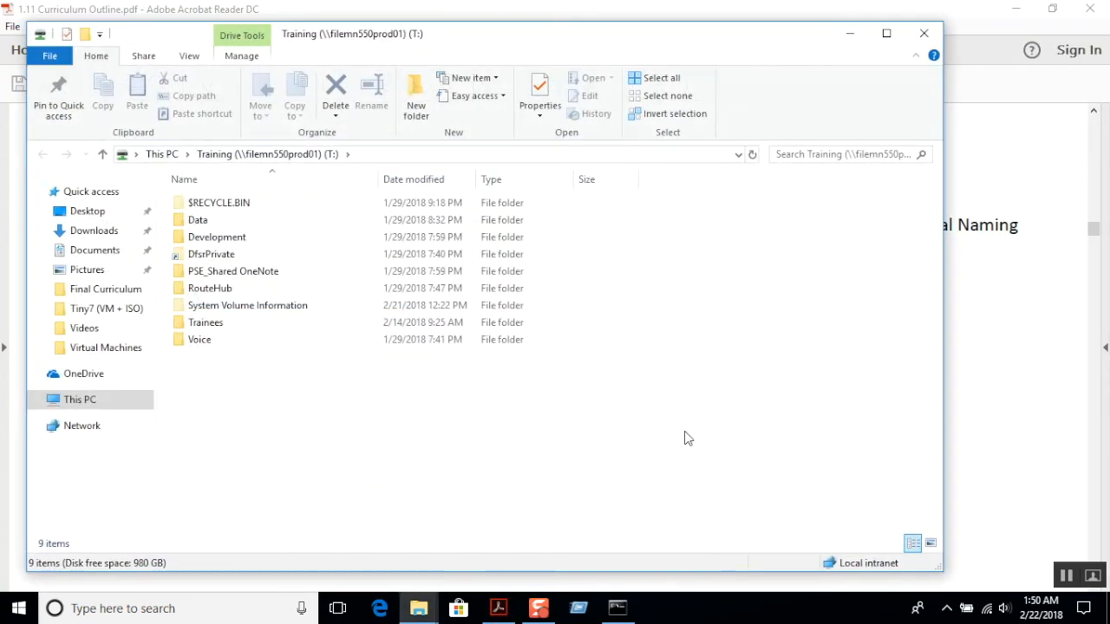
Check the mapped Training (T:) drive by opening it from This PC, and close the window.
{"action": "left_click", "coordinate": [80, 402]}
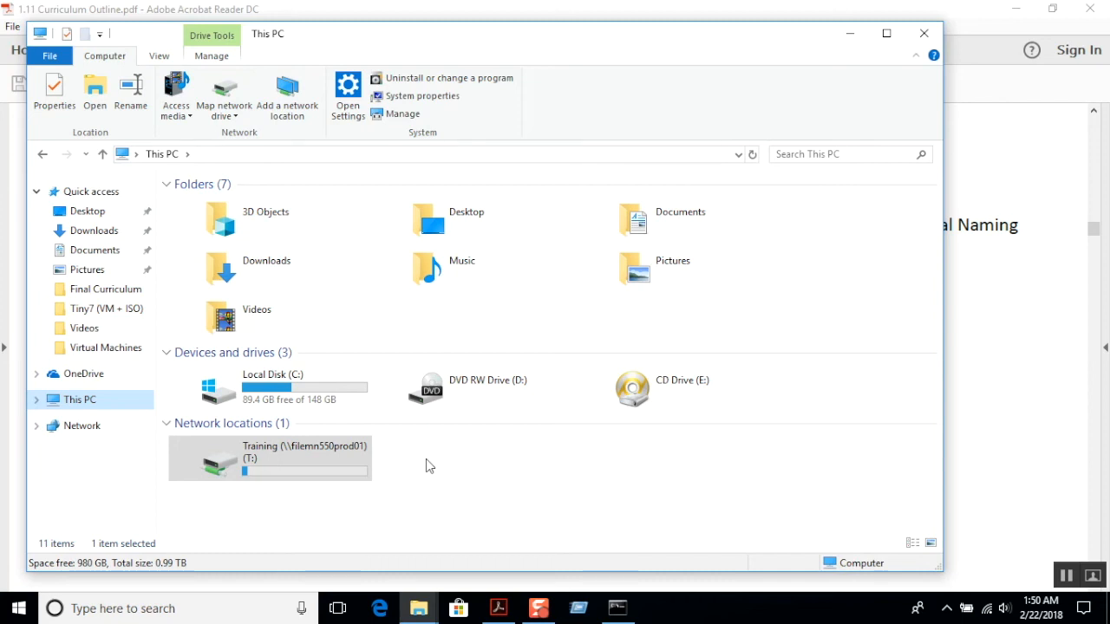
{"action": "left_click", "coordinate": [334, 466]}
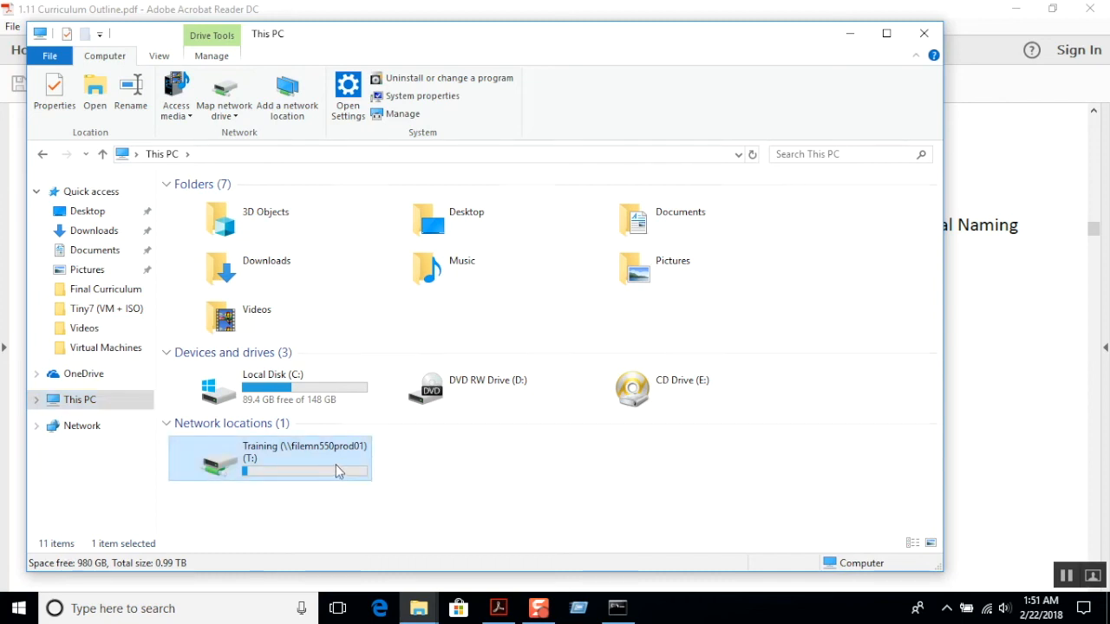
{"action": "double_click", "coordinate": [335, 464]}
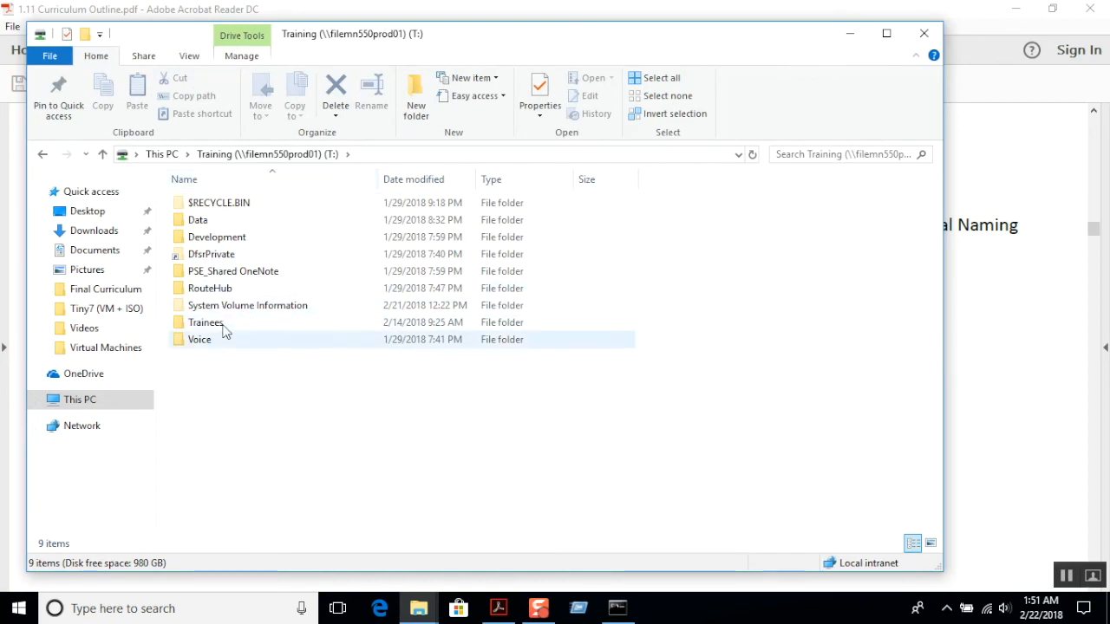
{"action": "mouse_move", "coordinate": [217, 334]}
{"action": "left_click", "coordinate": [925, 33]}
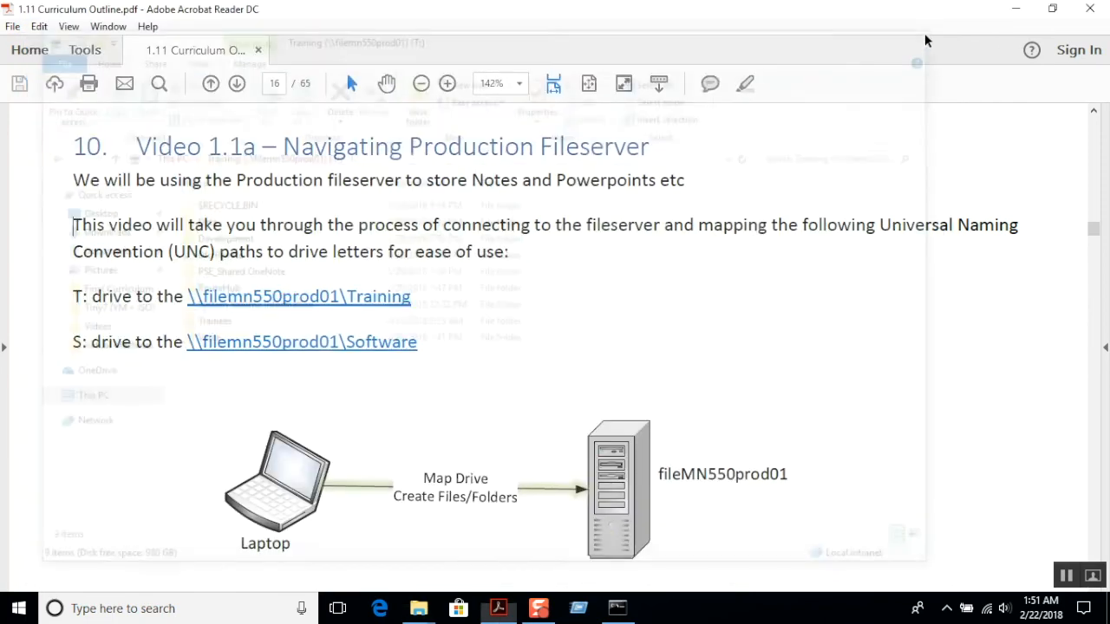
Start mapping the Software share on filemn550prod01 as drive S:, reconnecting at sign-in and connecting with different credentials.
{"action": "mouse_move", "coordinate": [431, 612]}
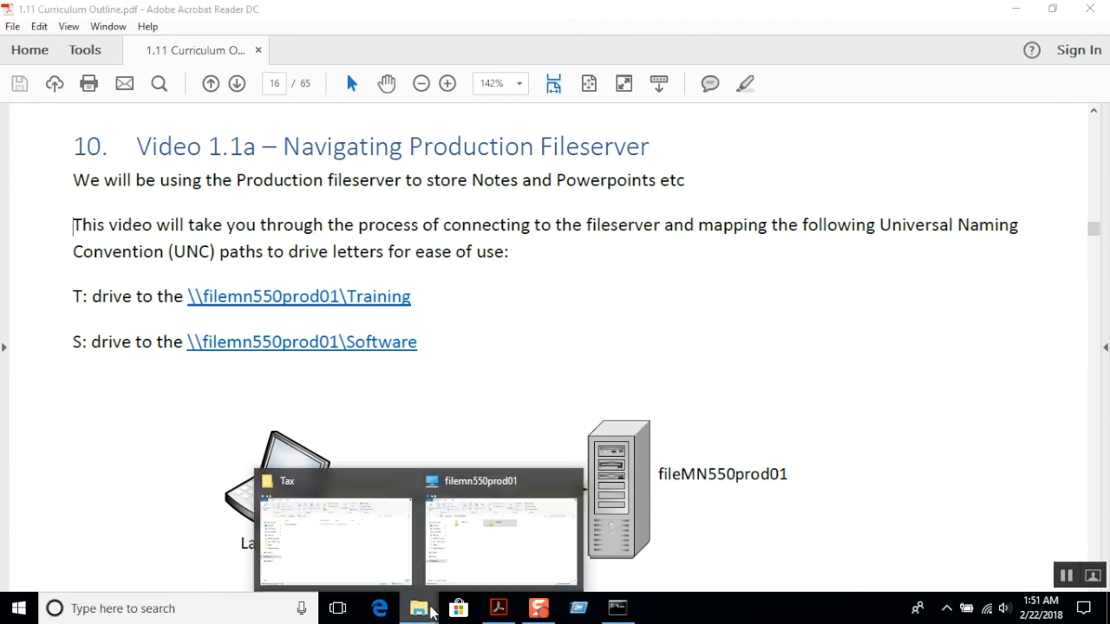
{"action": "left_click", "coordinate": [492, 565]}
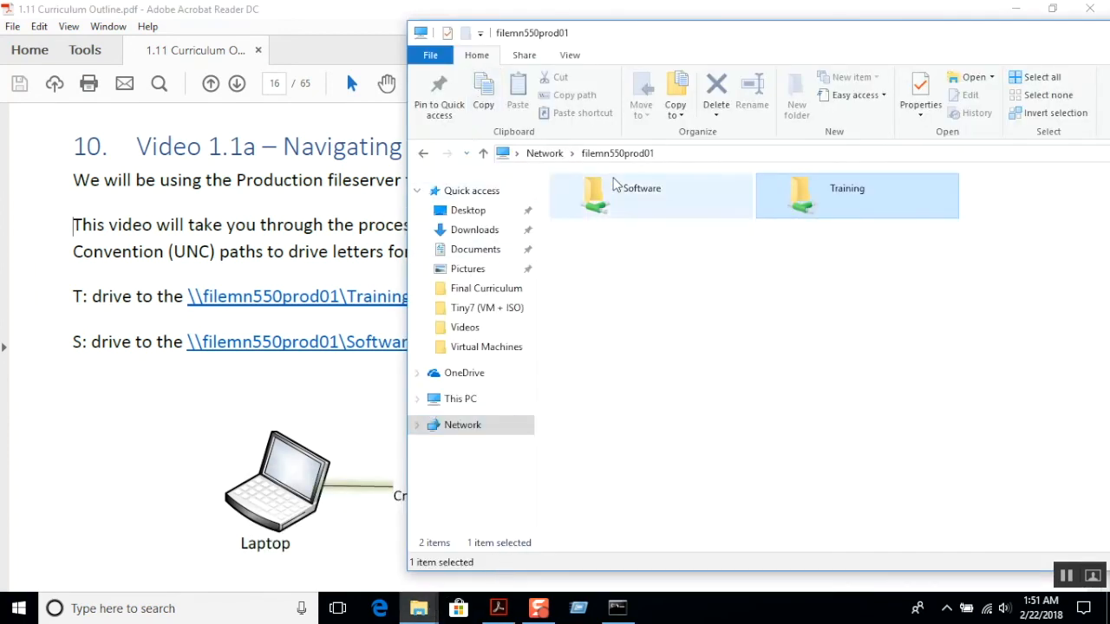
{"action": "left_click", "coordinate": [718, 314]}
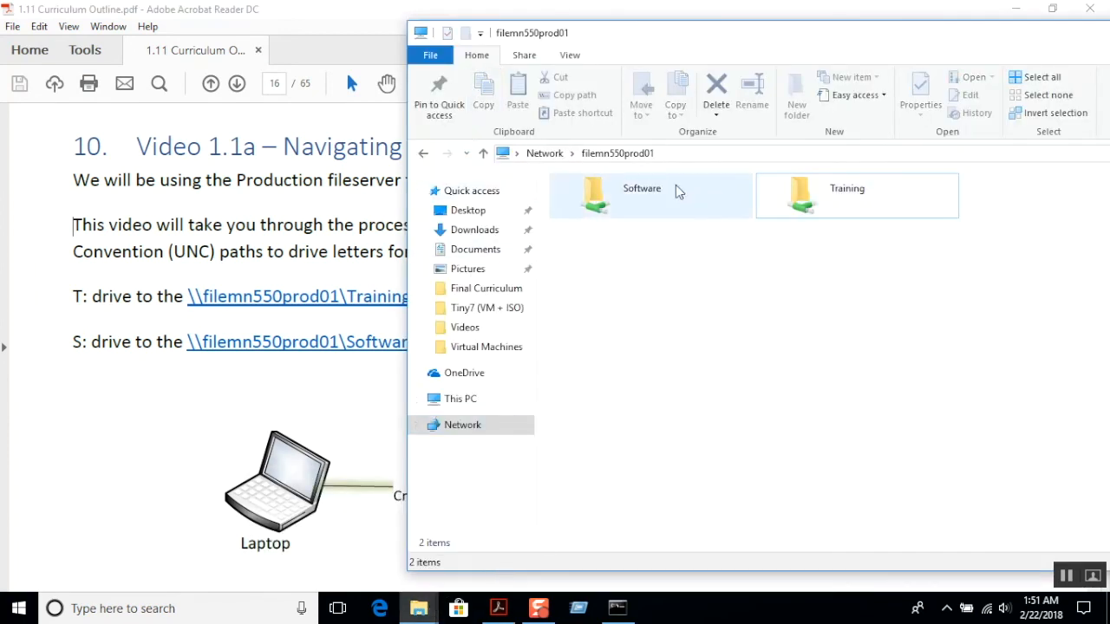
{"action": "right_click", "coordinate": [618, 201]}
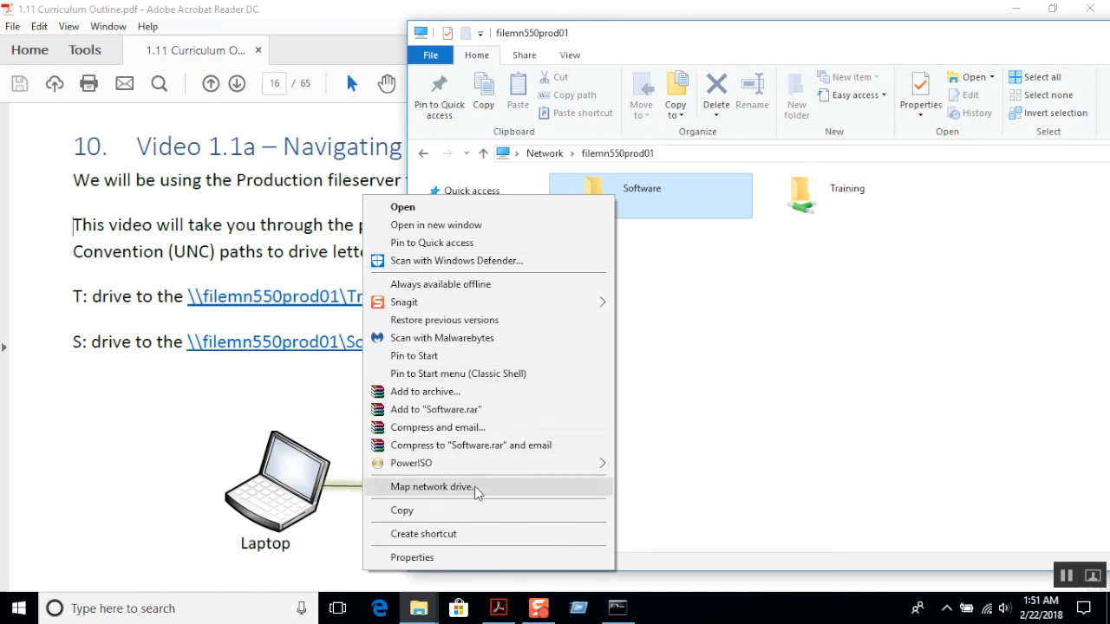
{"action": "left_click", "coordinate": [431, 486]}
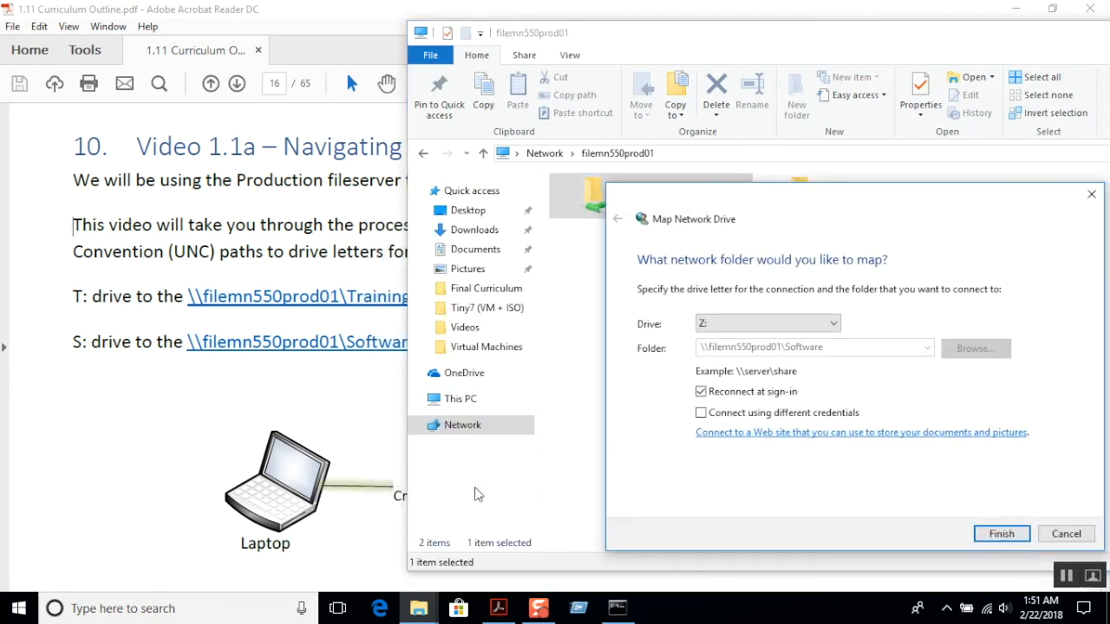
{"action": "left_click", "coordinate": [810, 323]}
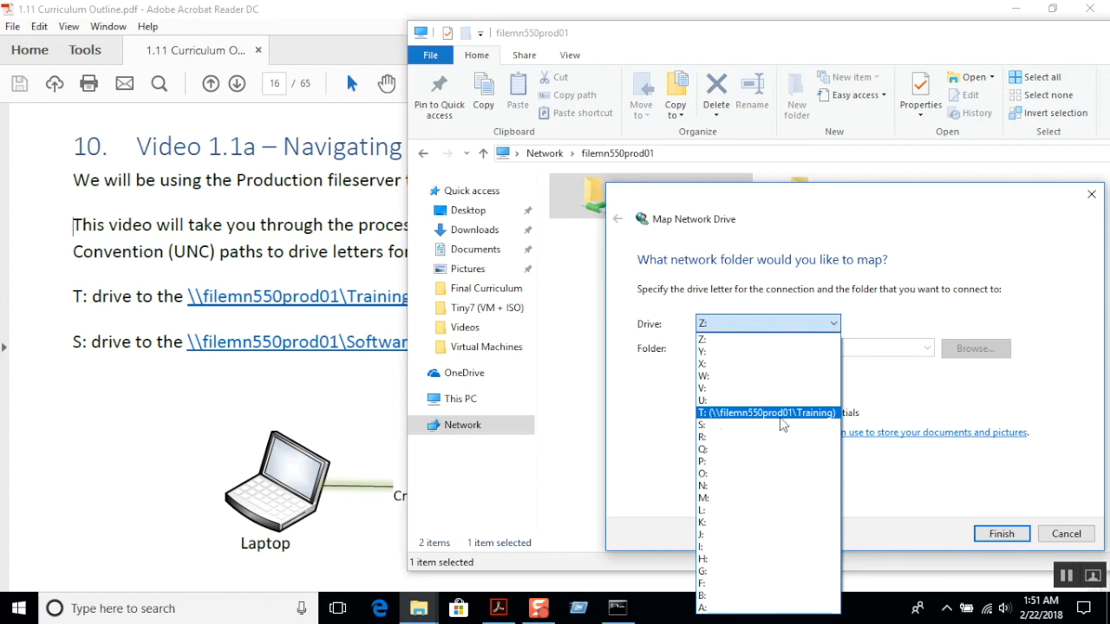
{"action": "left_click", "coordinate": [757, 426]}
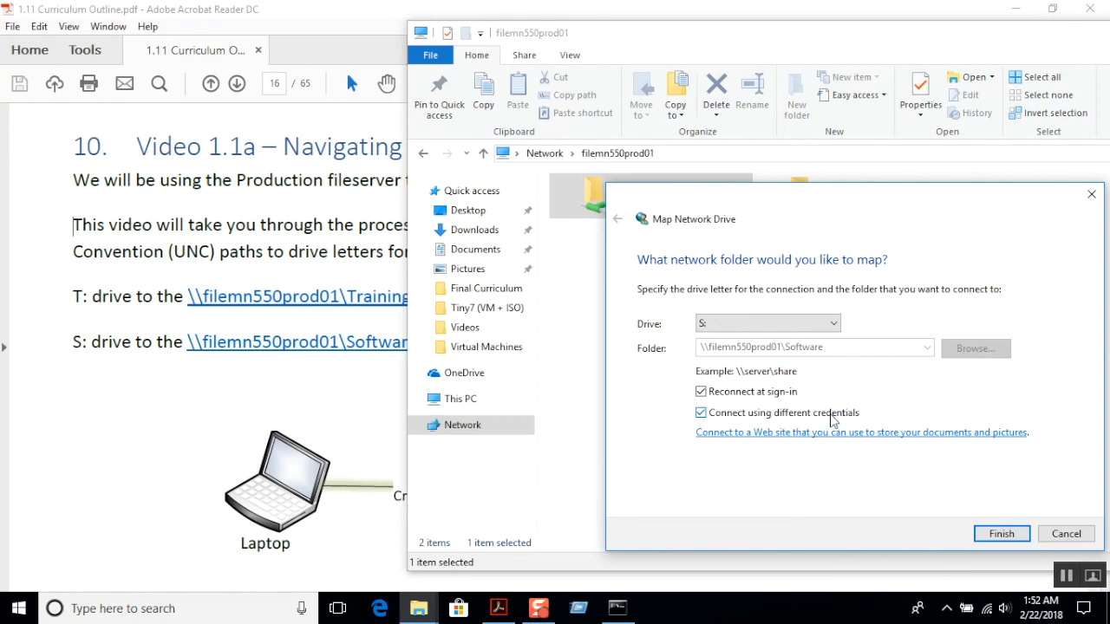
Bring up Command Prompt to check the local account name in the prompt path, and minimize it.
{"action": "left_click", "coordinate": [617, 608]}
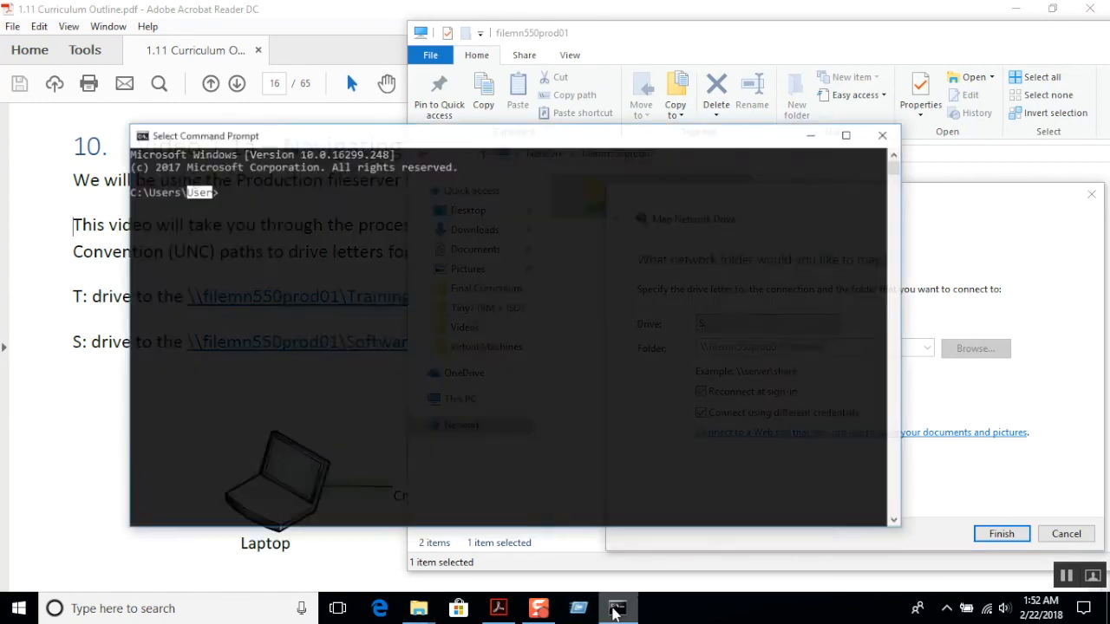
{"action": "left_click", "coordinate": [193, 188]}
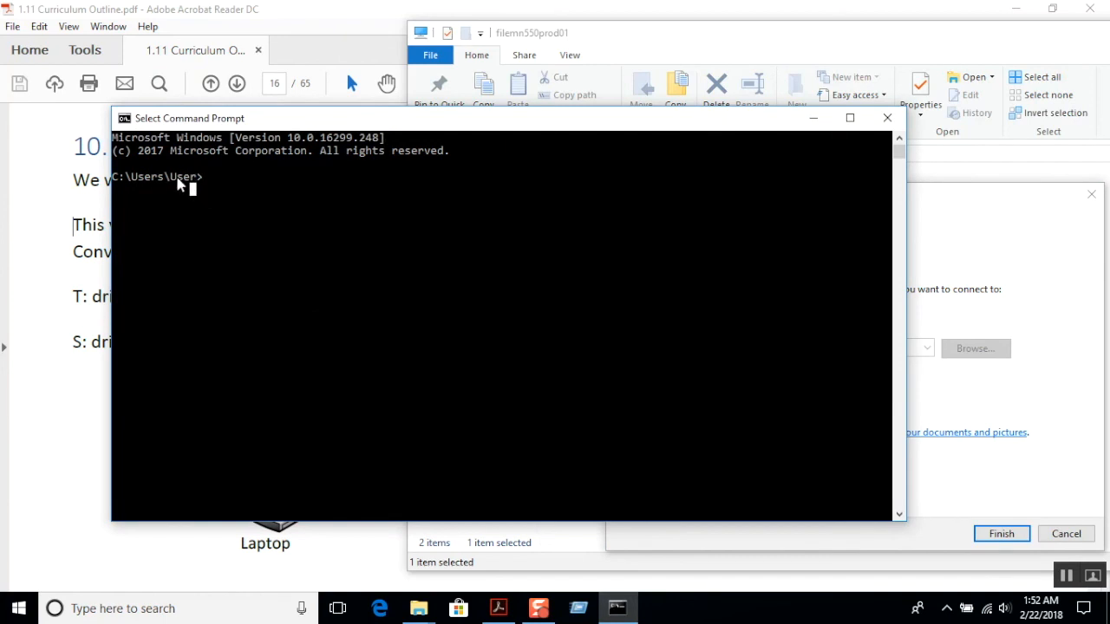
{"action": "left_click", "coordinate": [814, 119]}
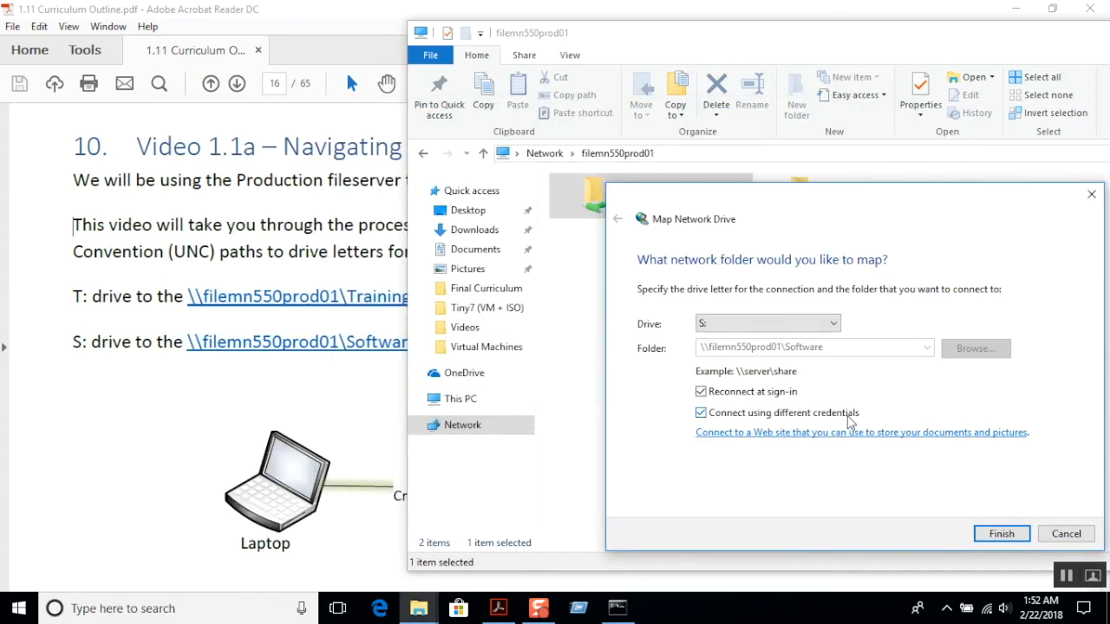
Finish mapping drive S:, entering the account password for filemn550prod01 and choosing to remember the credentials.
{"action": "left_click", "coordinate": [1000, 534]}
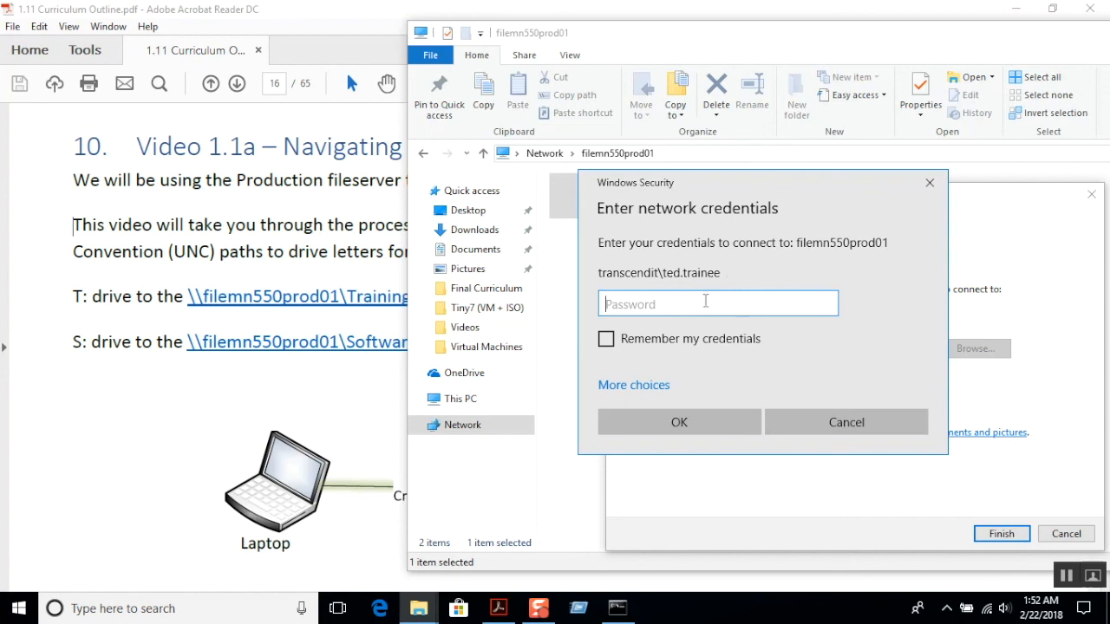
{"action": "type", "text": "Password1"}
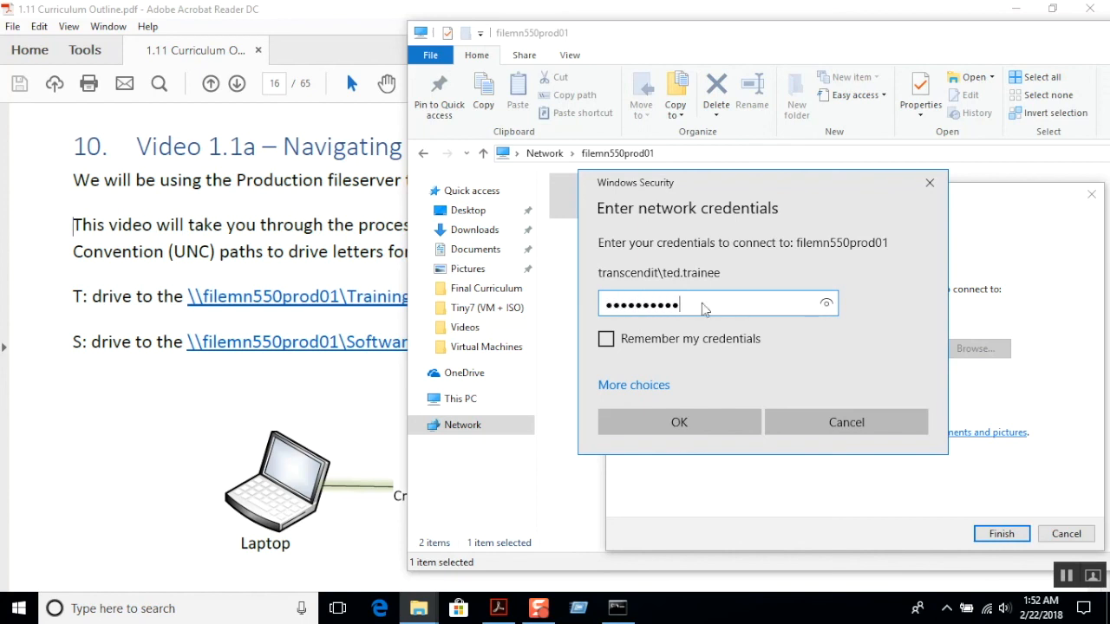
{"action": "key", "text": "BackSpace"}
{"action": "key", "text": "BackSpace"}
{"action": "key", "text": "BackSpace"}
{"action": "key", "text": "BackSpace"}
{"action": "key", "text": "BackSpace"}
{"action": "key", "text": "BackSpace"}
{"action": "key", "text": "BackSpace"}
{"action": "key", "text": "BackSpace"}
{"action": "key", "text": "BackSpace"}
{"action": "key", "text": "BackSpace"}
{"action": "type", "text": "Password01"}
{"action": "left_click", "coordinate": [605, 340]}
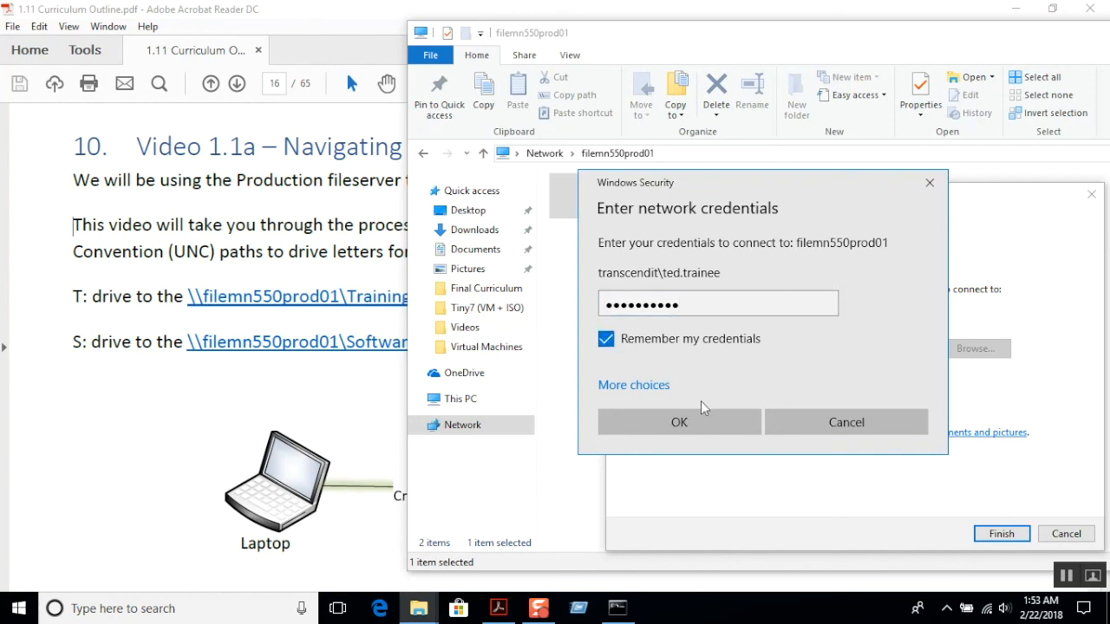
{"action": "left_click", "coordinate": [685, 424]}
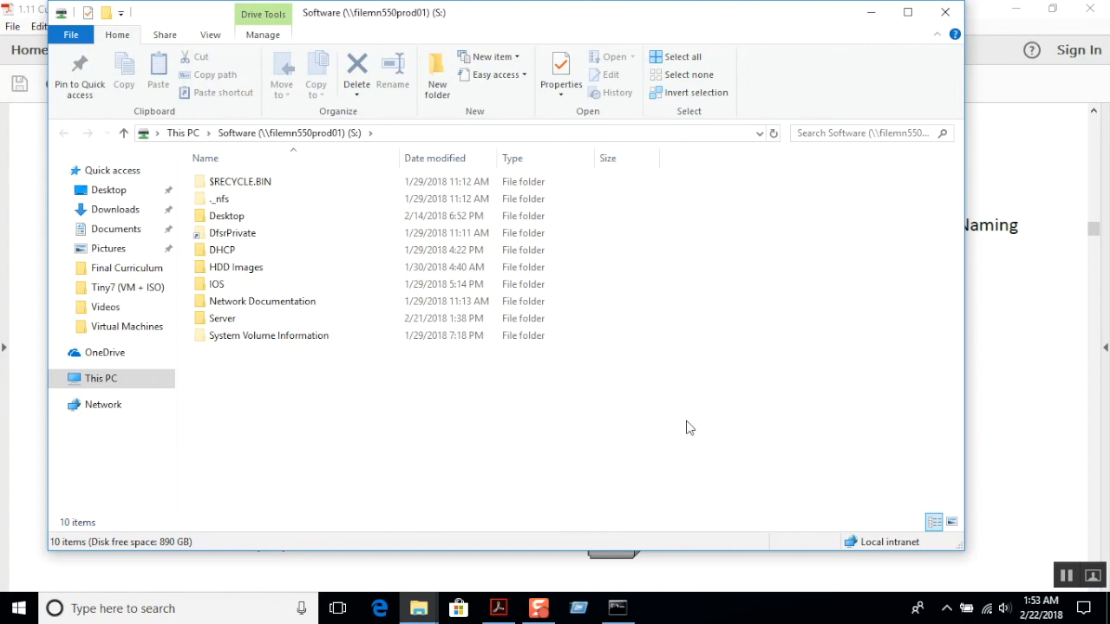
Open the mapped Software (S:) drive from This PC, look through Desktop and its Student Software folder, and minimize the window.
{"action": "left_click", "coordinate": [100, 379]}
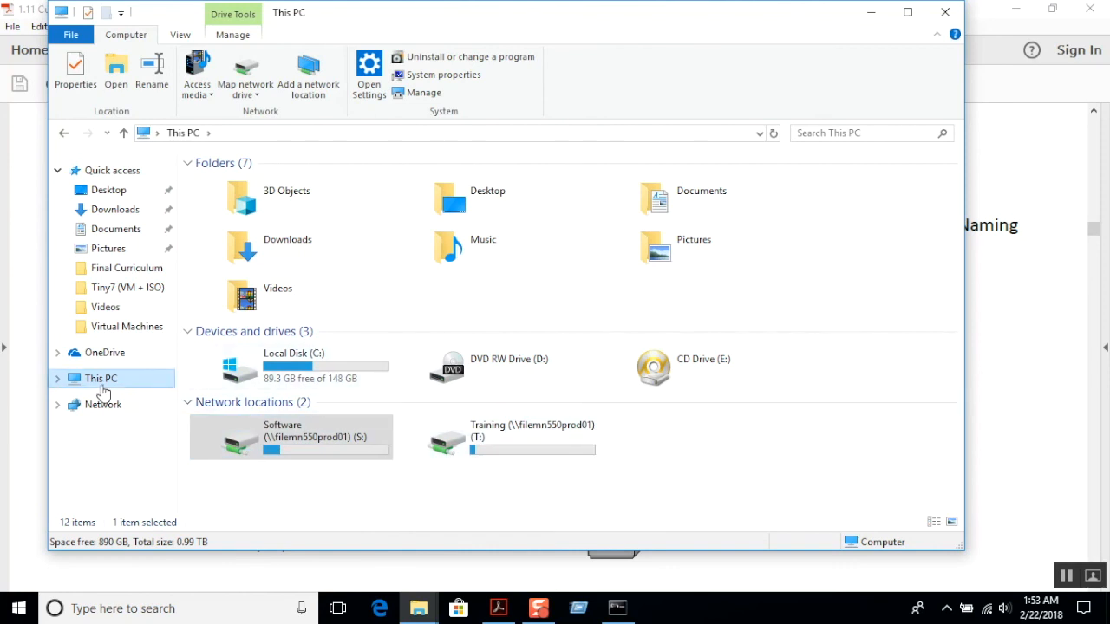
{"action": "double_click", "coordinate": [291, 445]}
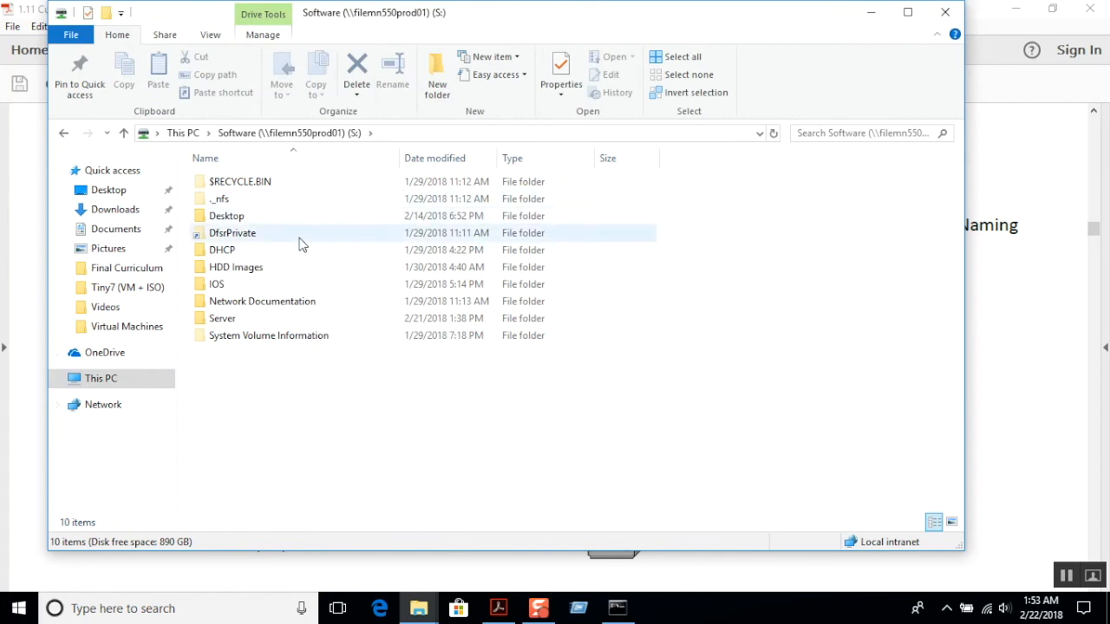
{"action": "left_click", "coordinate": [277, 218]}
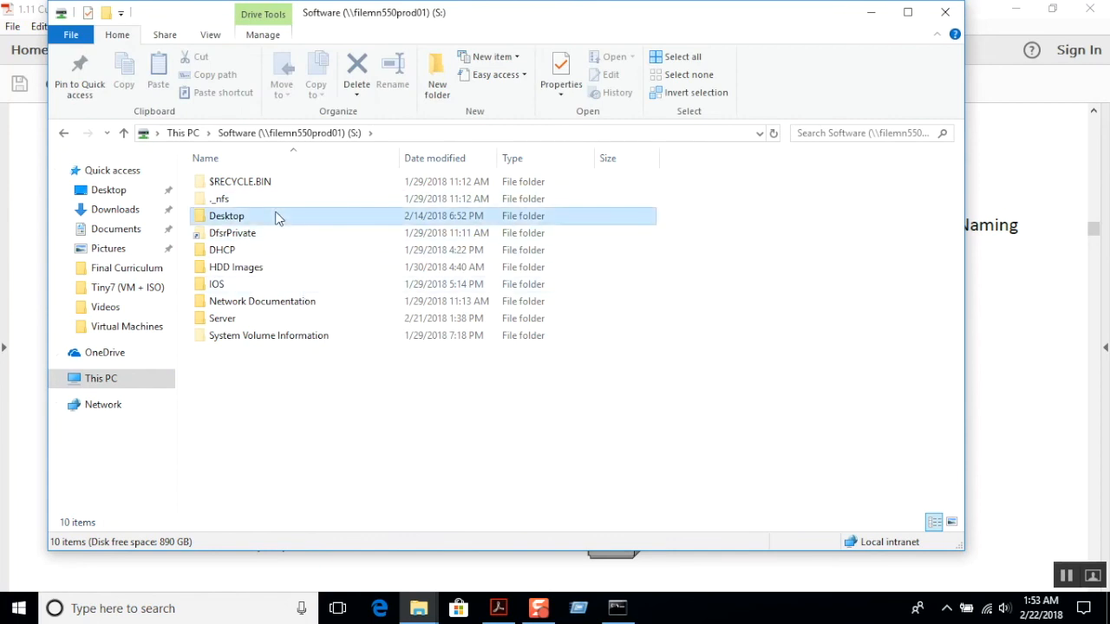
{"action": "double_click", "coordinate": [277, 217]}
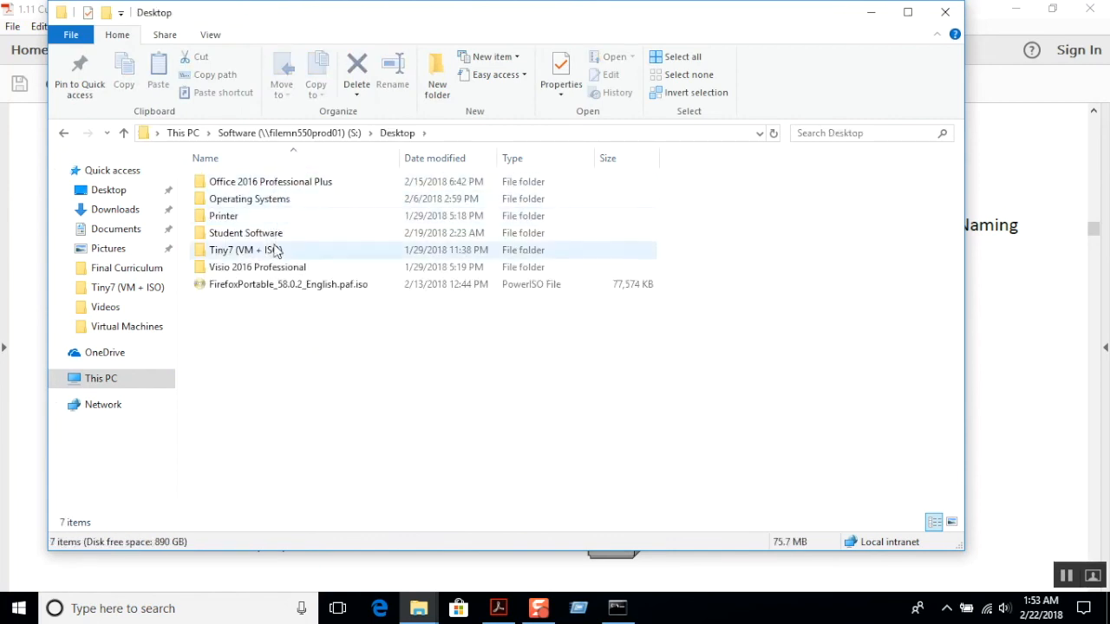
{"action": "double_click", "coordinate": [273, 233]}
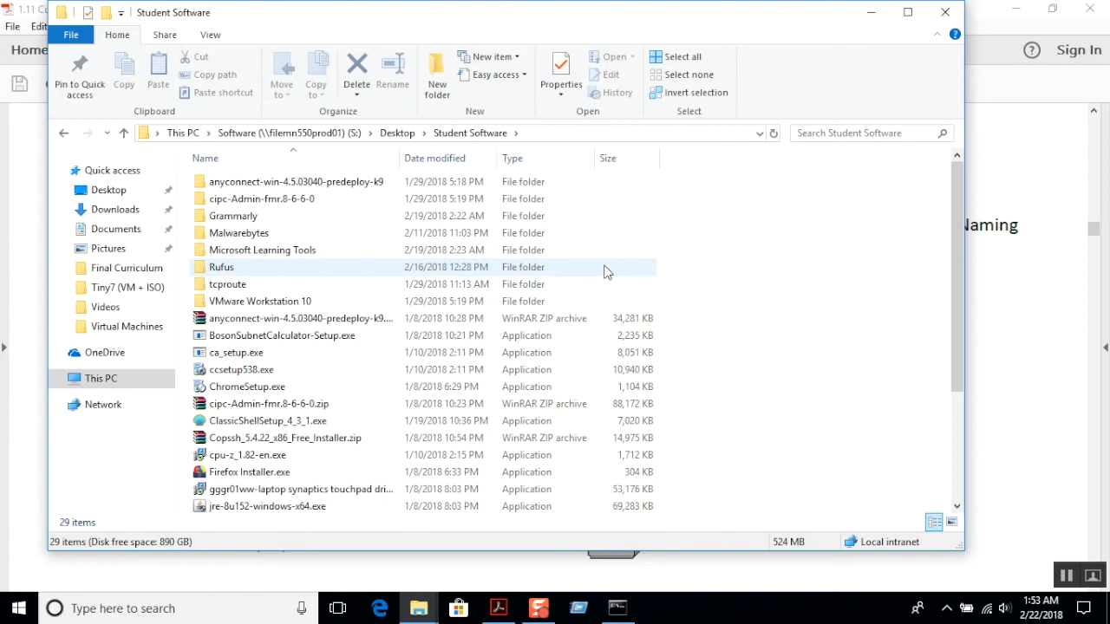
{"action": "left_click", "coordinate": [872, 13]}
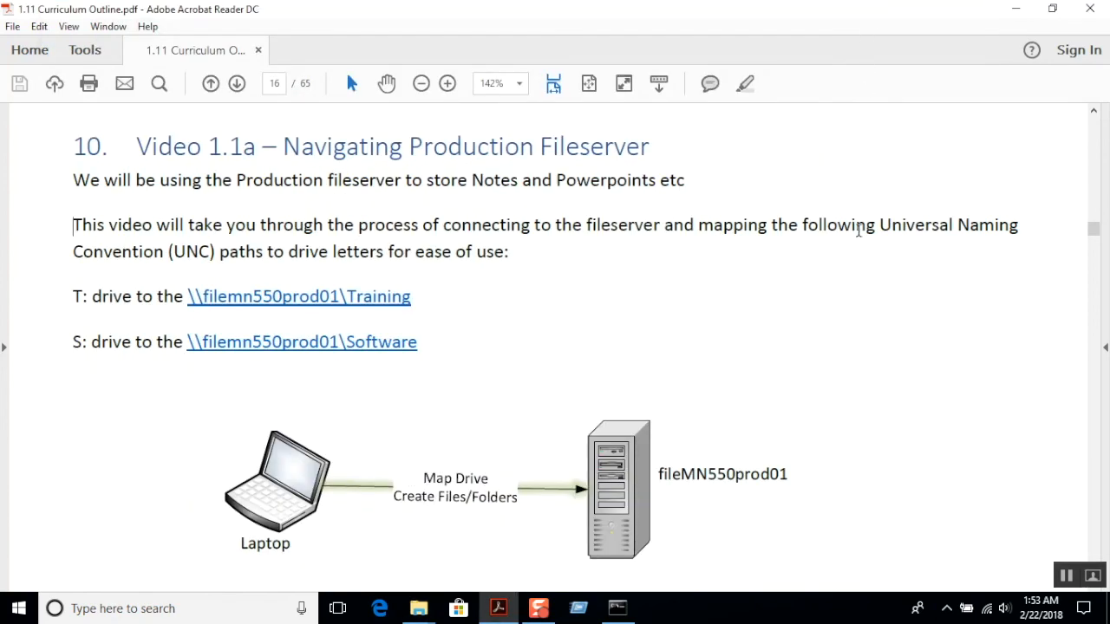